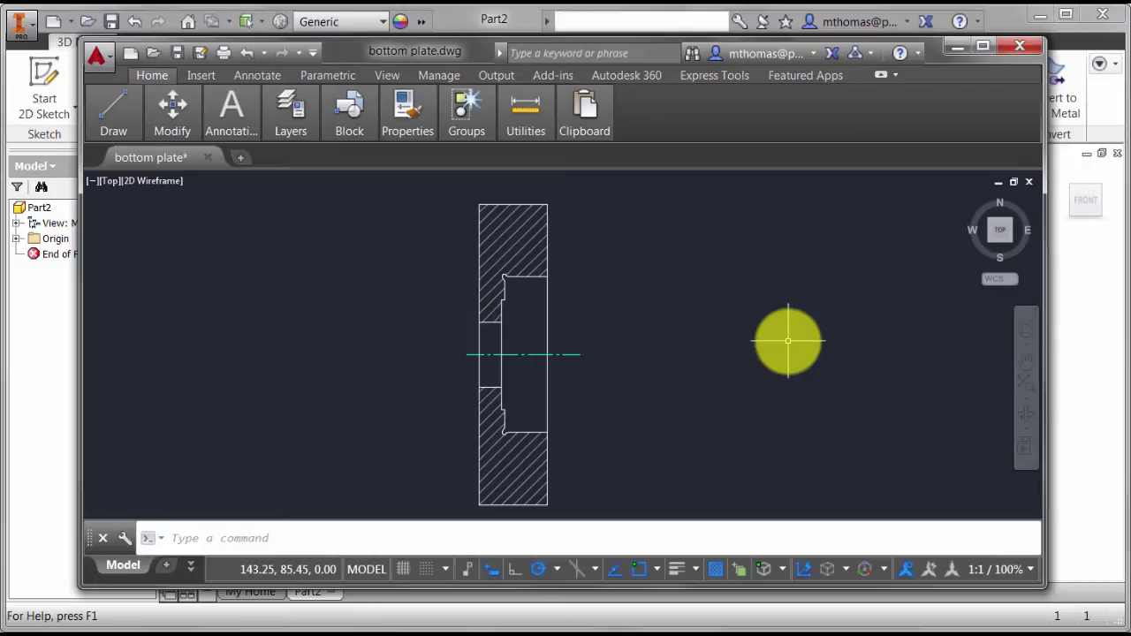
# Step: Delete the hatch from the bottom plate profile in AutoCAD and copy the outline to the clipboard
pyautogui.click(528, 244)
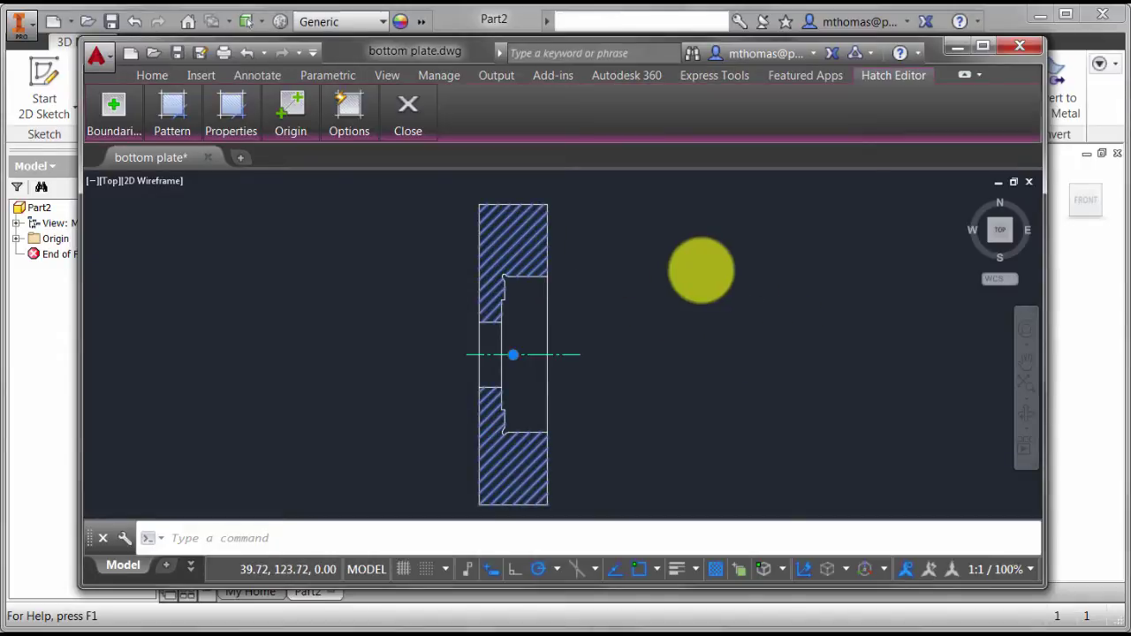
pyautogui.press('Delete')
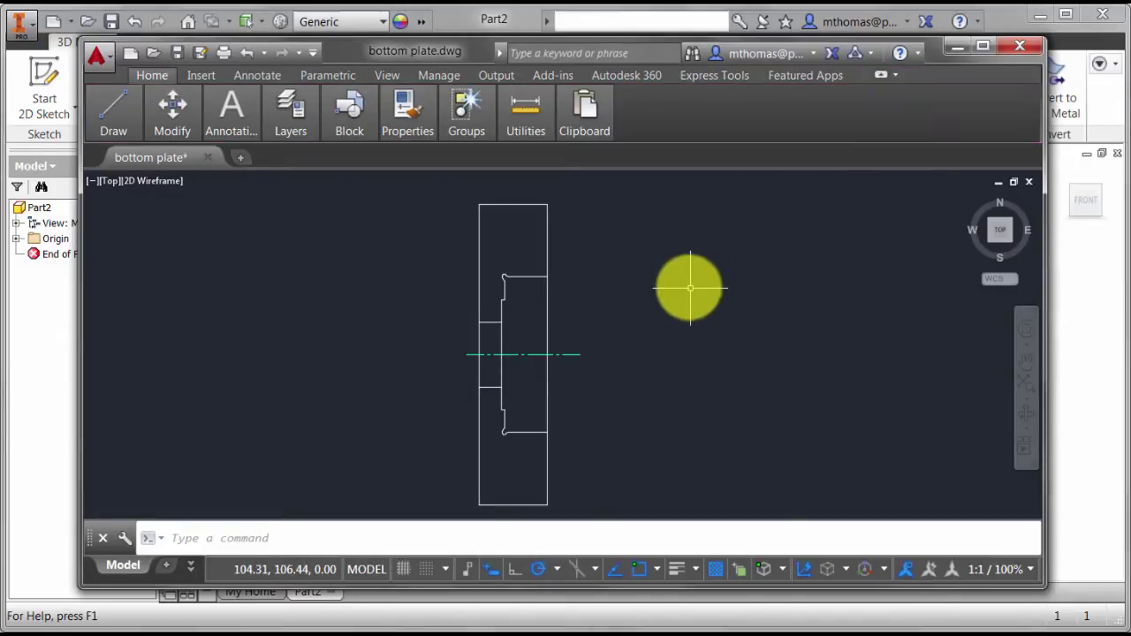
pyautogui.click(436, 189)
pyautogui.click(605, 509)
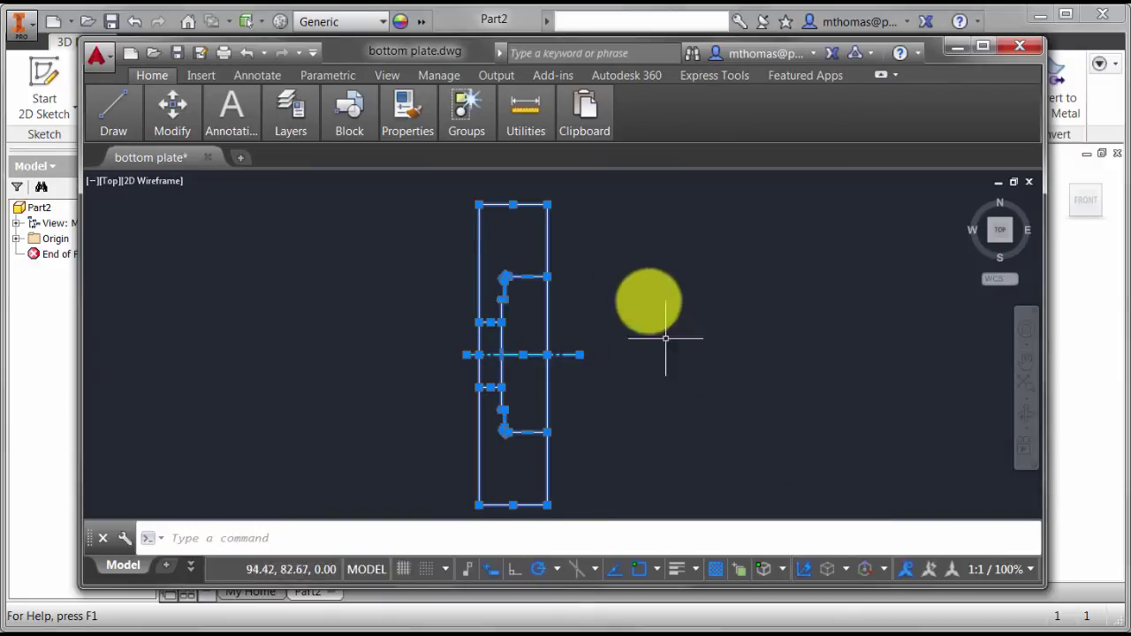
pyautogui.rightClick(592, 251)
pyautogui.moveTo(631, 298)
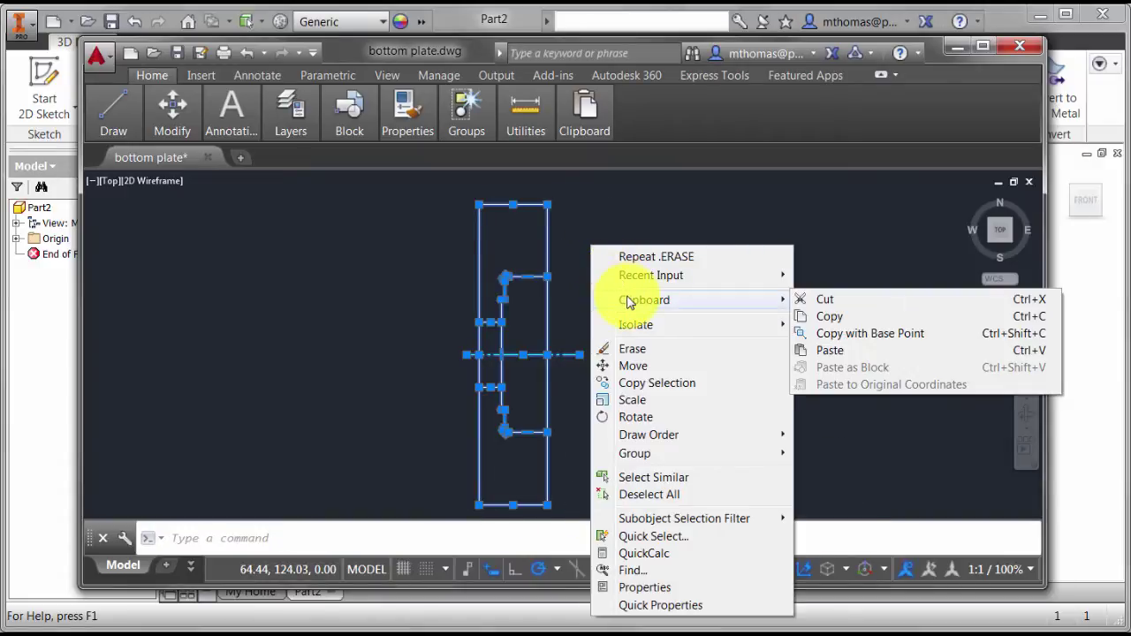
pyautogui.click(838, 320)
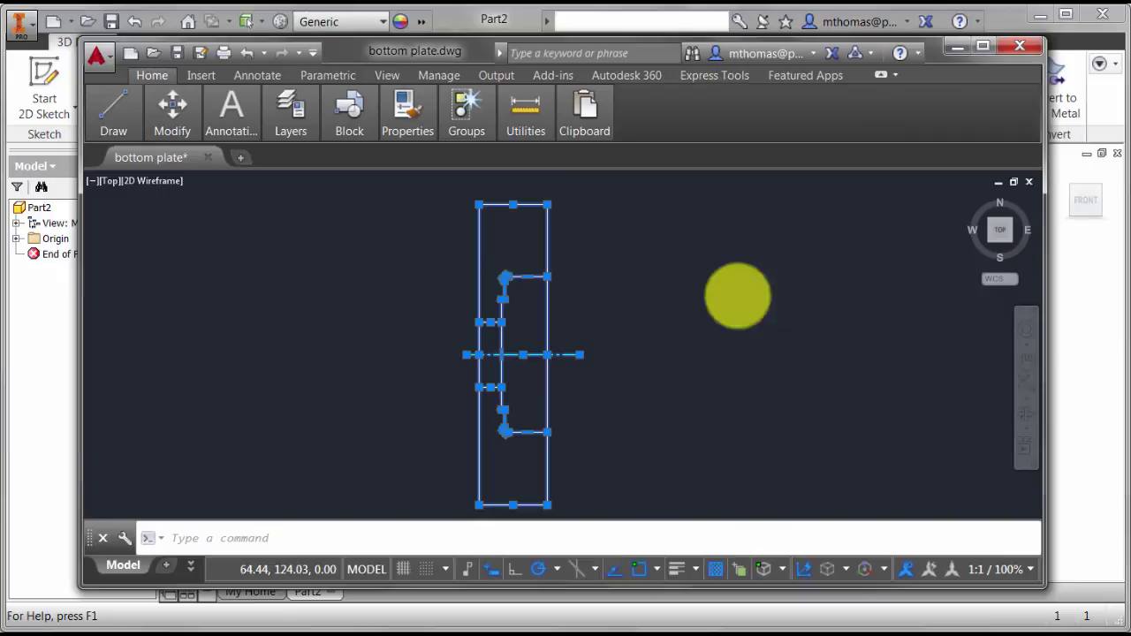
pyautogui.press('Escape')
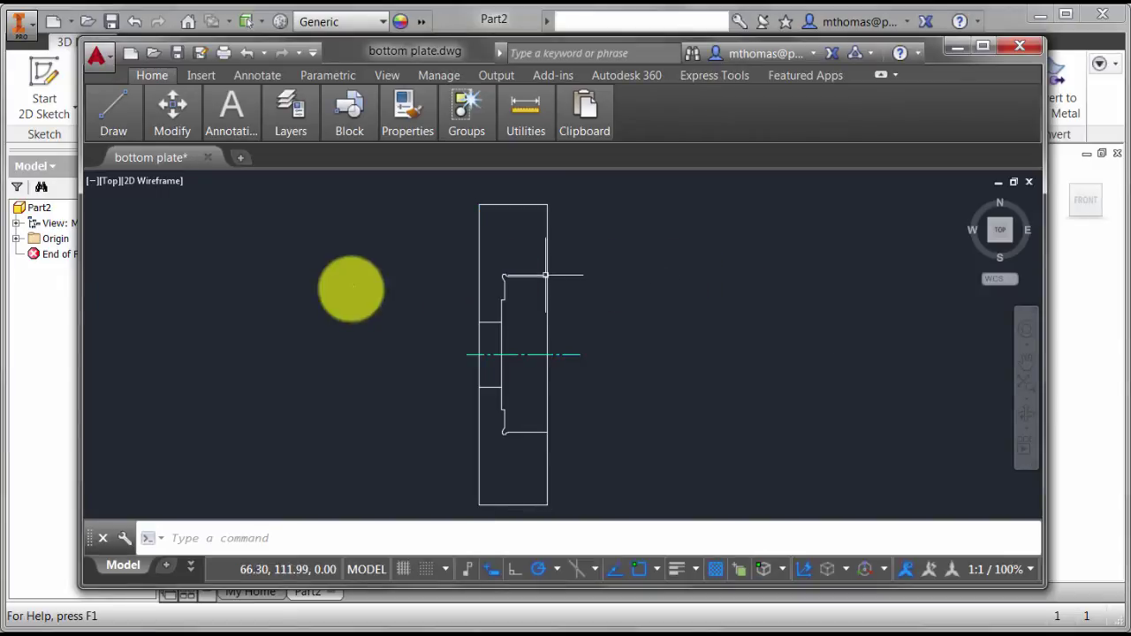
# Step: Start a new 2D sketch in Part2 on the XZ origin plane, viewed from the top
pyautogui.click(56, 328)
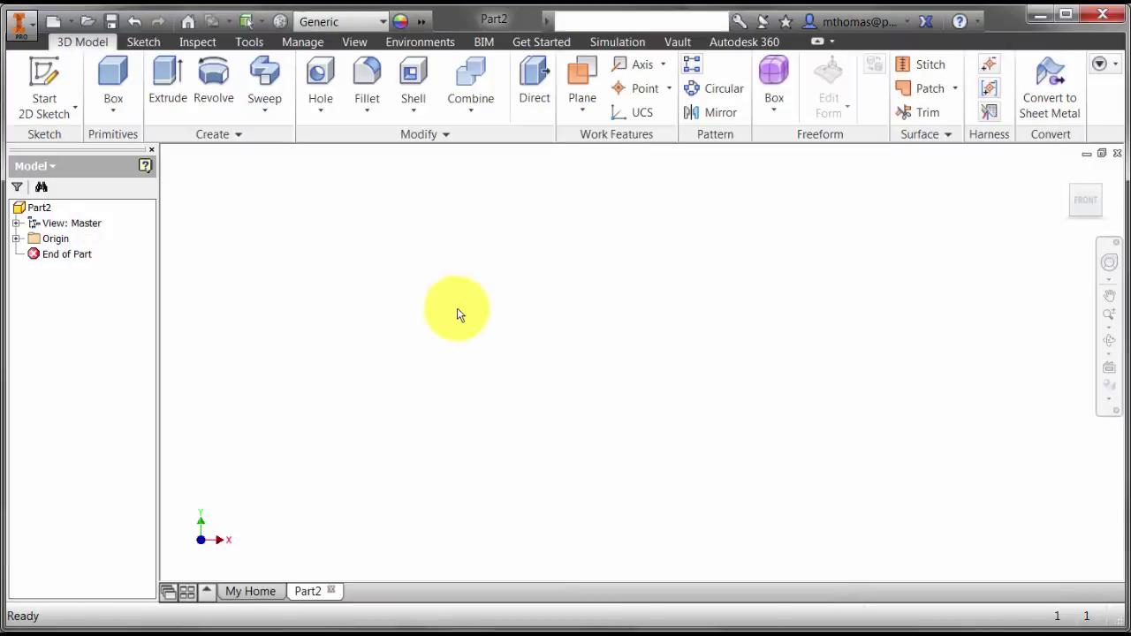
pyautogui.click(46, 74)
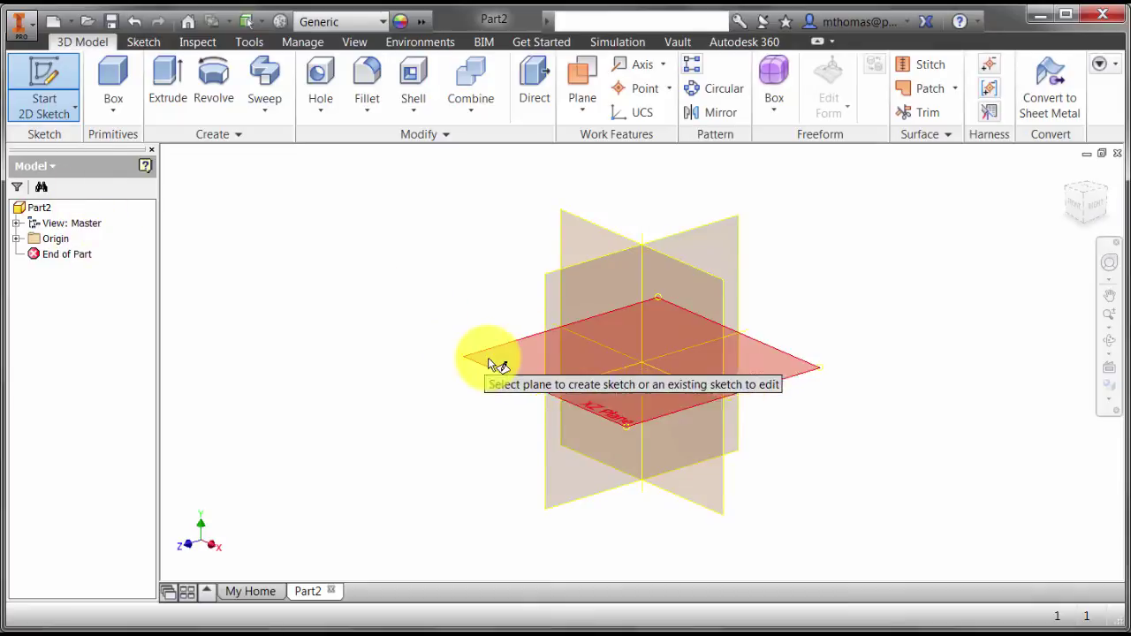
pyautogui.click(487, 356)
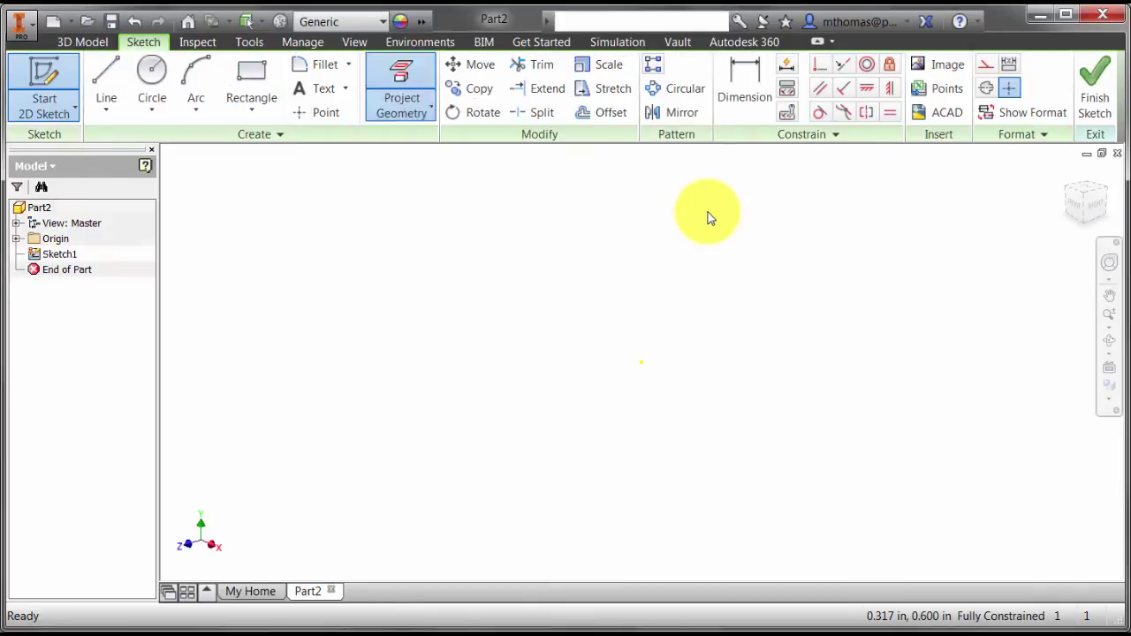
pyautogui.click(1089, 197)
# Step: Paste the copied AutoCAD bottom plate profile into Sketch1 and place it
pyautogui.rightClick(503, 280)
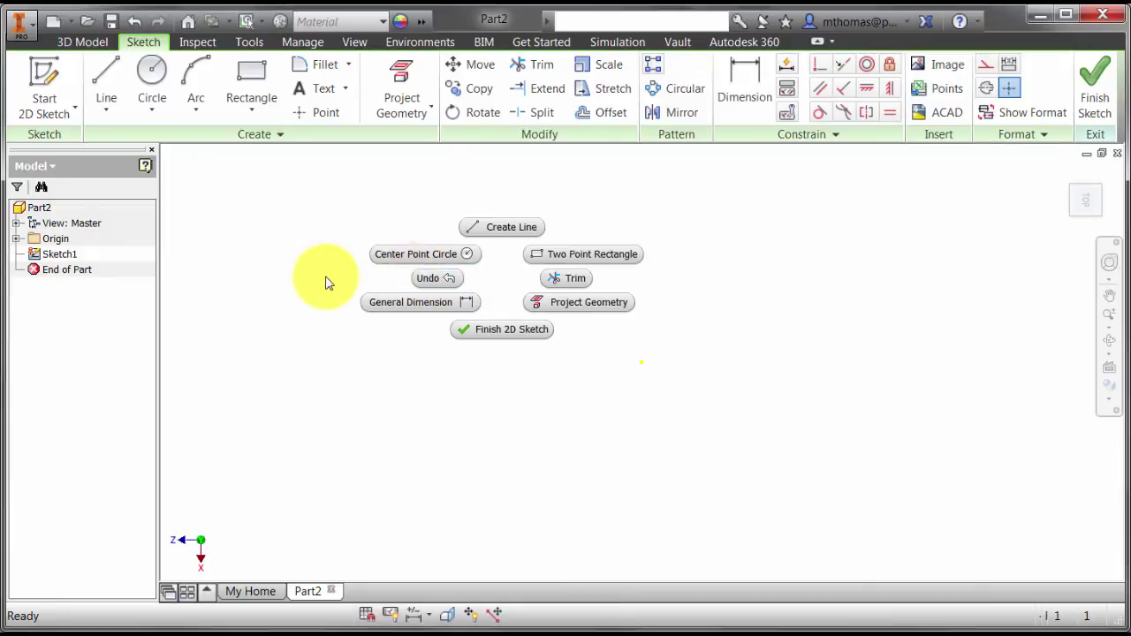
pyautogui.click(498, 268)
pyautogui.rightClick(497, 268)
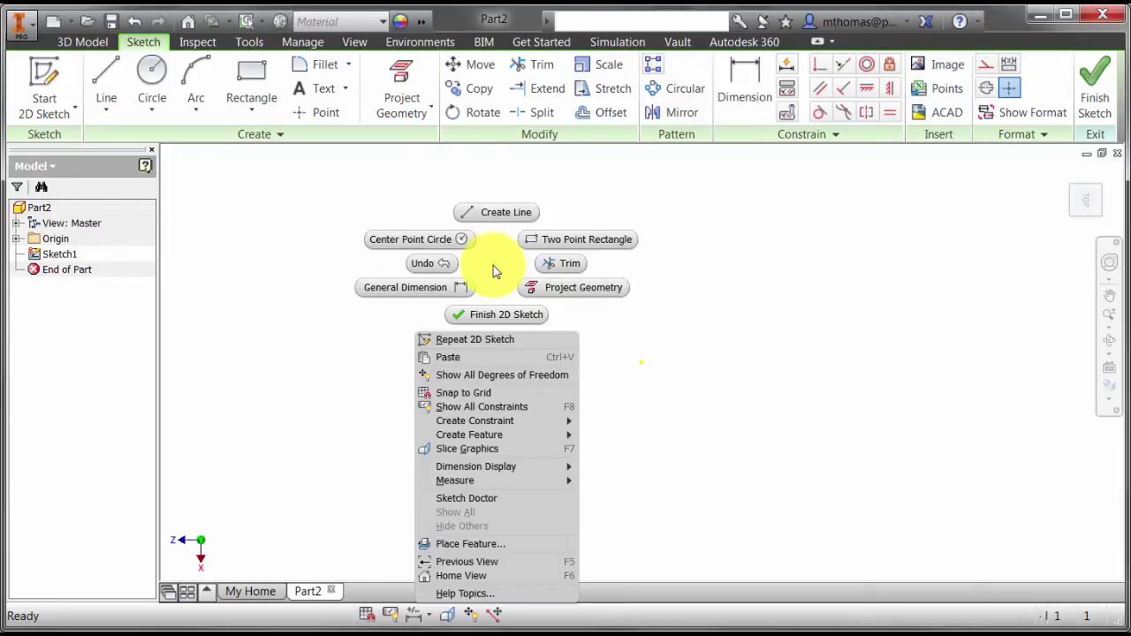
pyautogui.click(474, 343)
pyautogui.moveTo(473, 301)
pyautogui.mouseDown()
pyautogui.moveTo(654, 356)
pyautogui.moveTo(624, 361)
pyautogui.mouseUp()
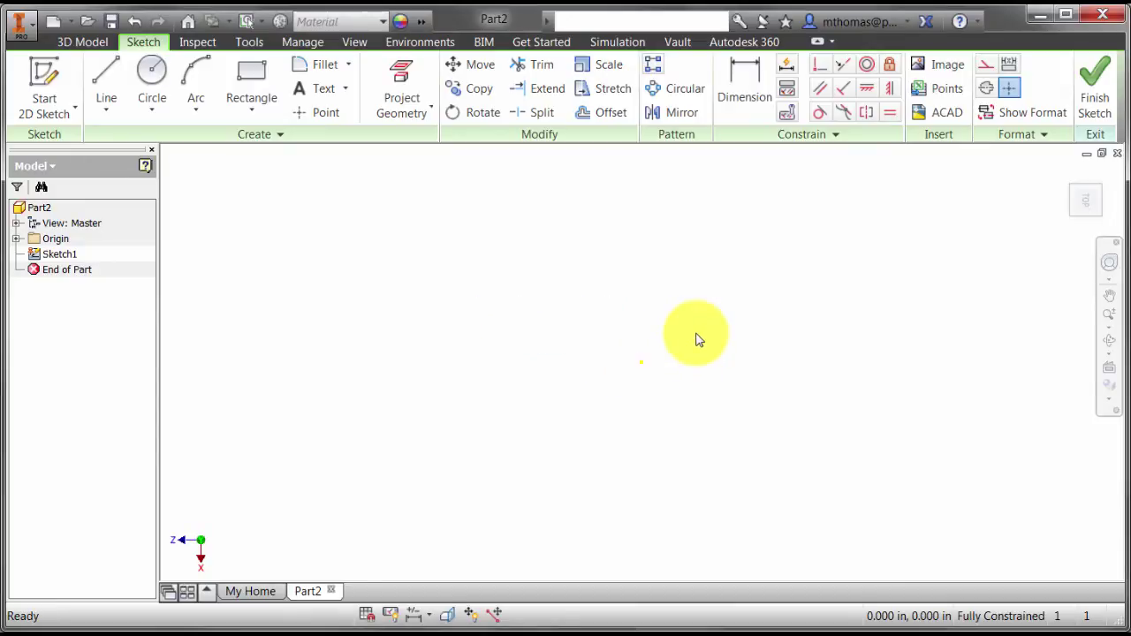
pyautogui.click(696, 338)
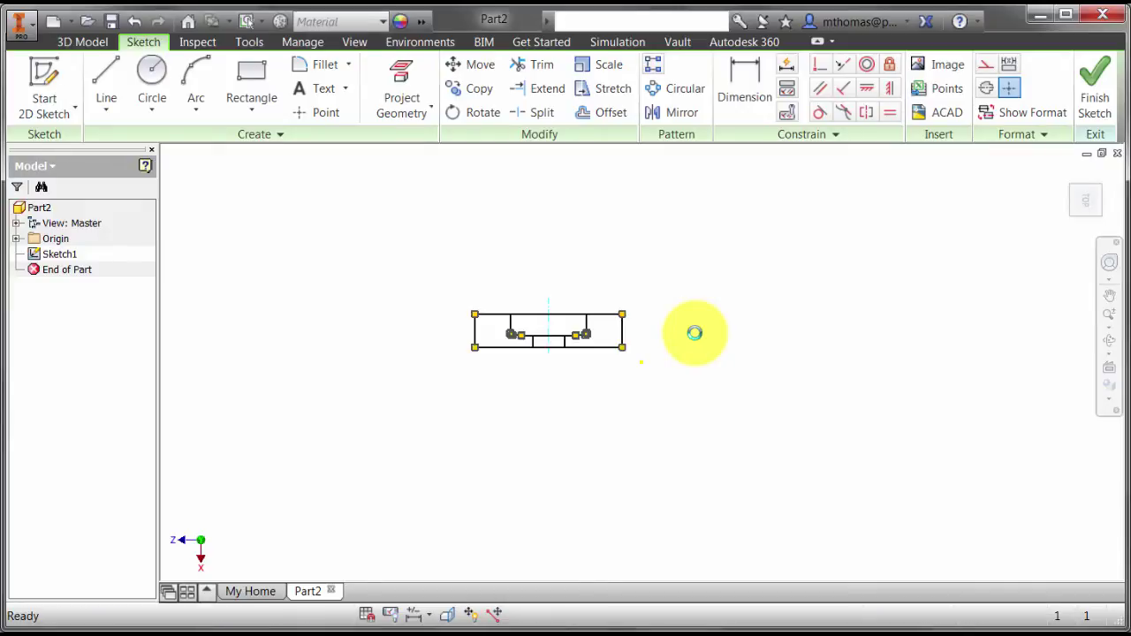
pyautogui.scroll(3, 651, 321)
pyautogui.moveTo(651, 321); pyautogui.dragTo(812, 325, button='middle')
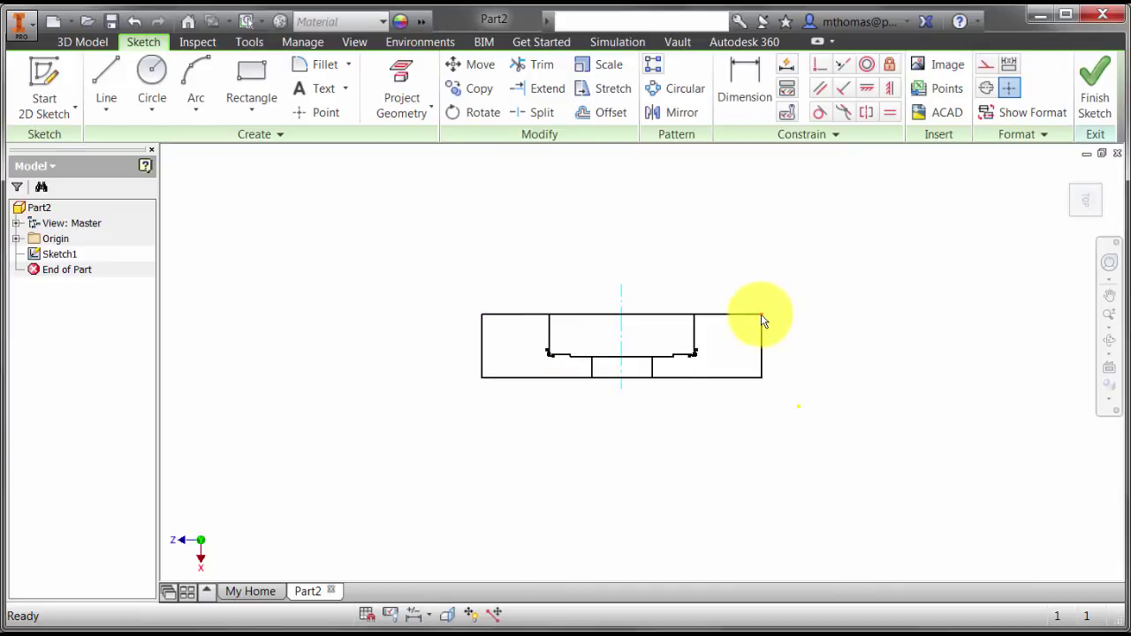
pyautogui.click(515, 317)
pyautogui.click(554, 235)
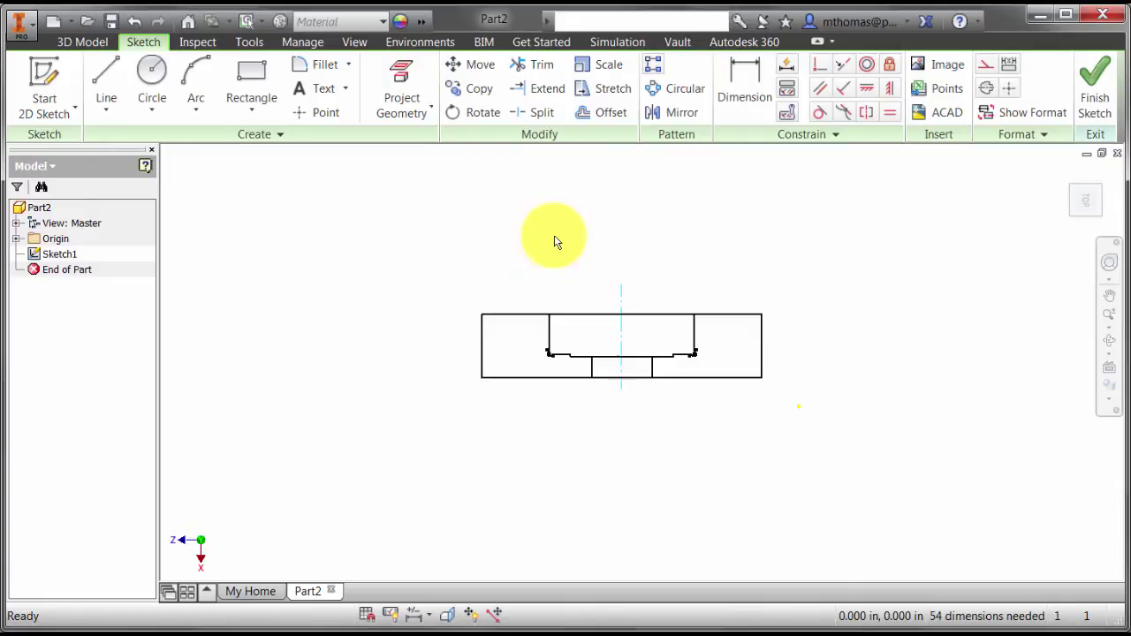
pyautogui.scroll(-4, 694, 367)
pyautogui.scroll(4, 698, 362)
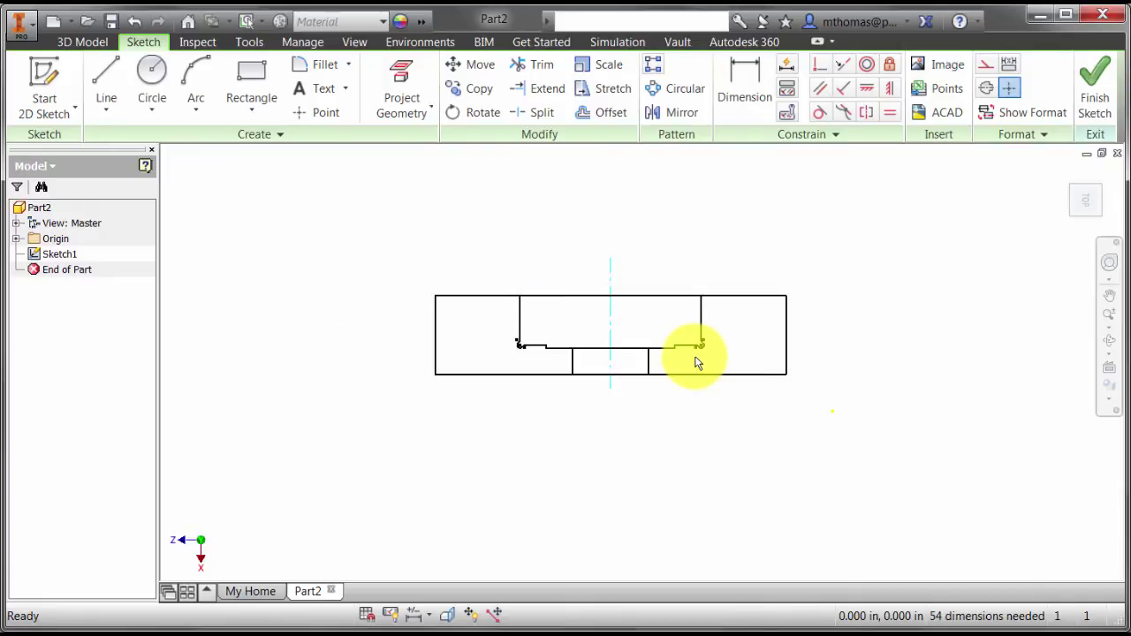
pyautogui.scroll(-1, 680, 261)
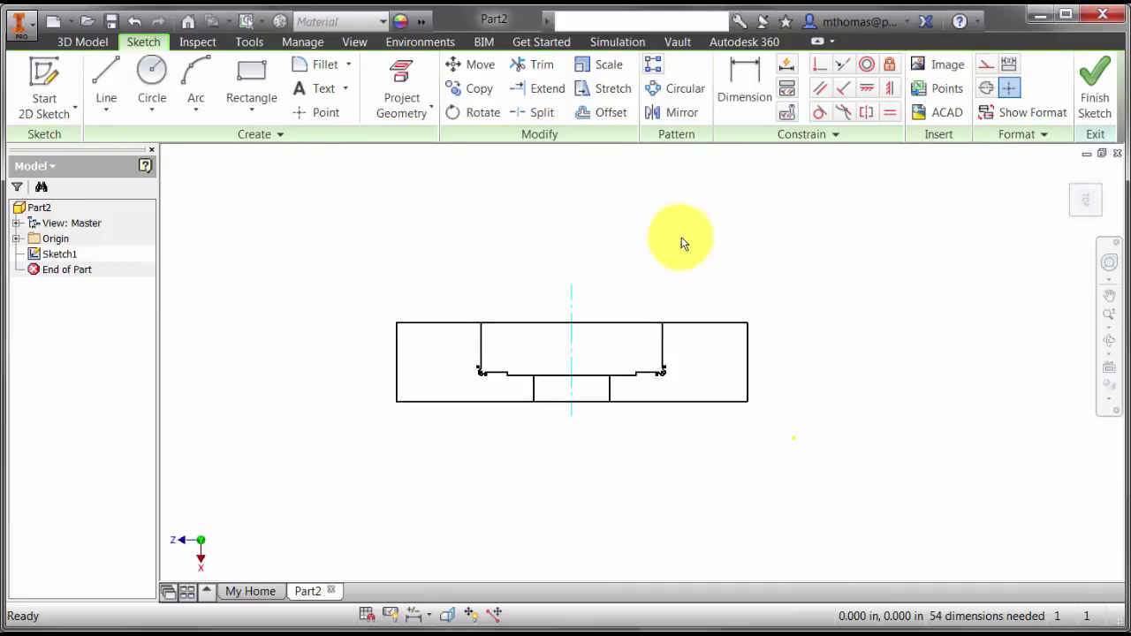
# Step: Apply Automatic Dimensions and Constraints with Dimensions unchecked, cutting needed dimensions from 54 to 26
pyautogui.click(787, 65)
pyautogui.moveTo(423, 126); pyautogui.dragTo(376, 131)
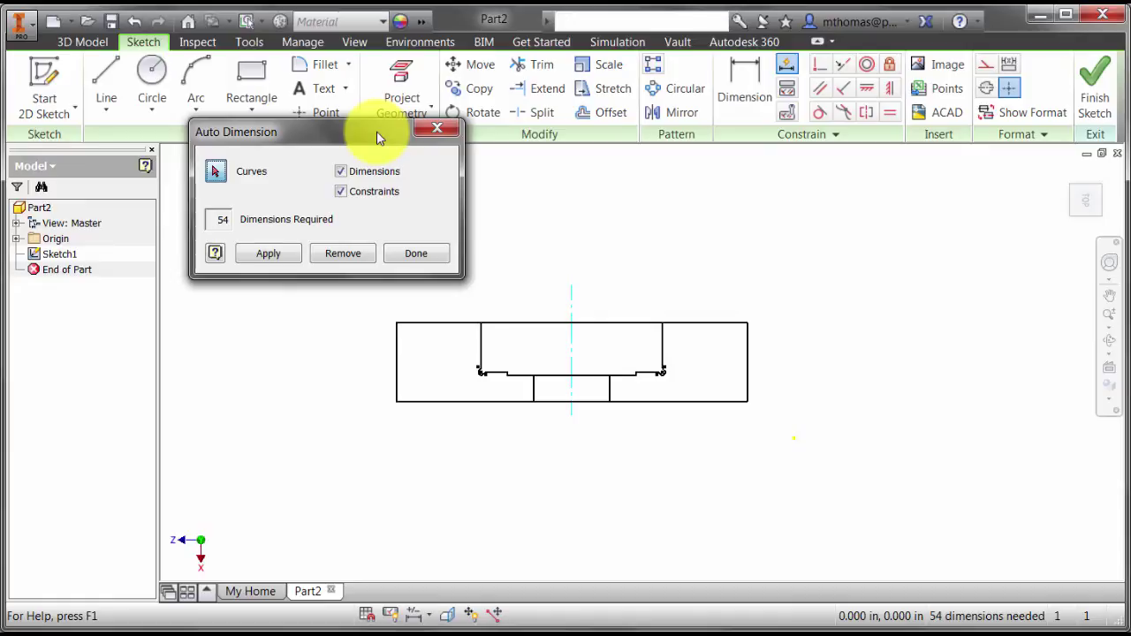
pyautogui.click(343, 171)
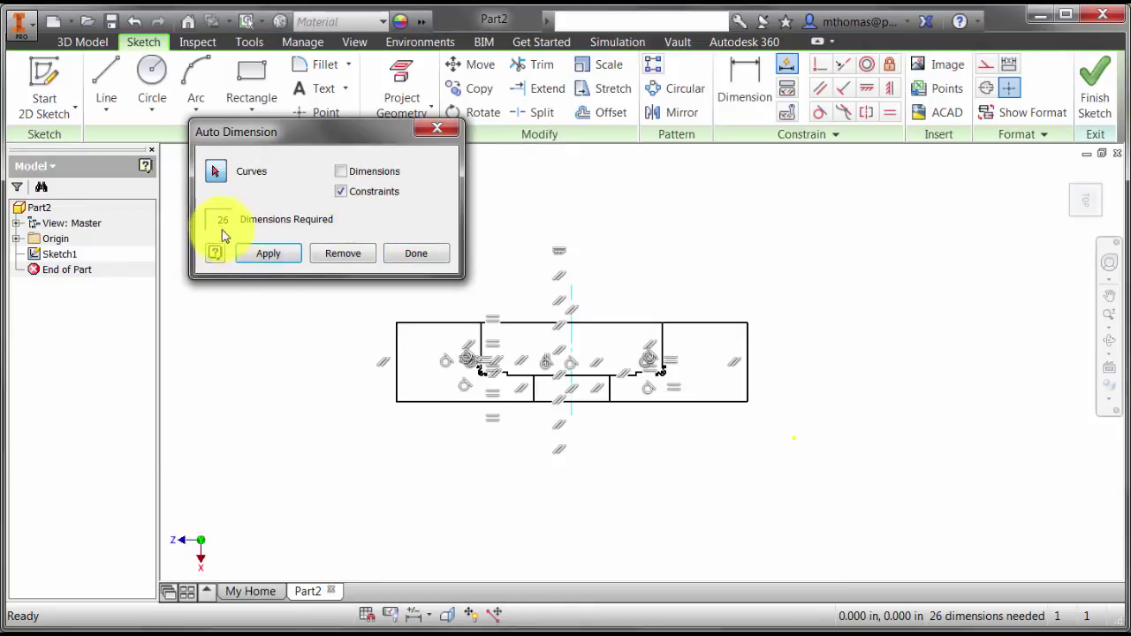
pyautogui.scroll(2, 381, 403)
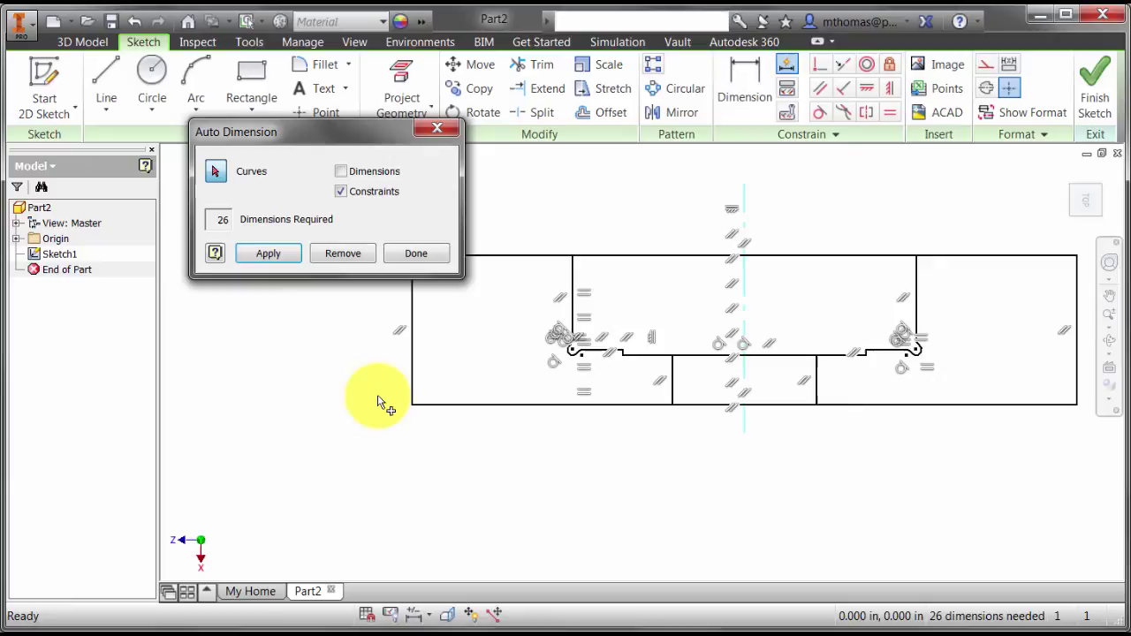
pyautogui.scroll(-1, 397, 409)
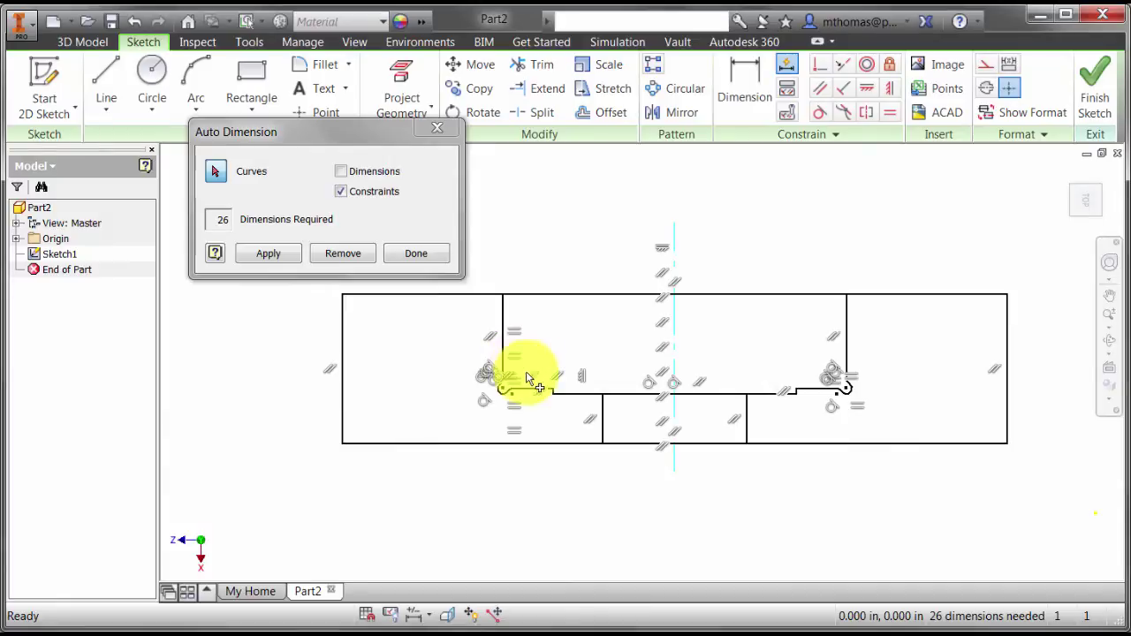
pyautogui.click(268, 254)
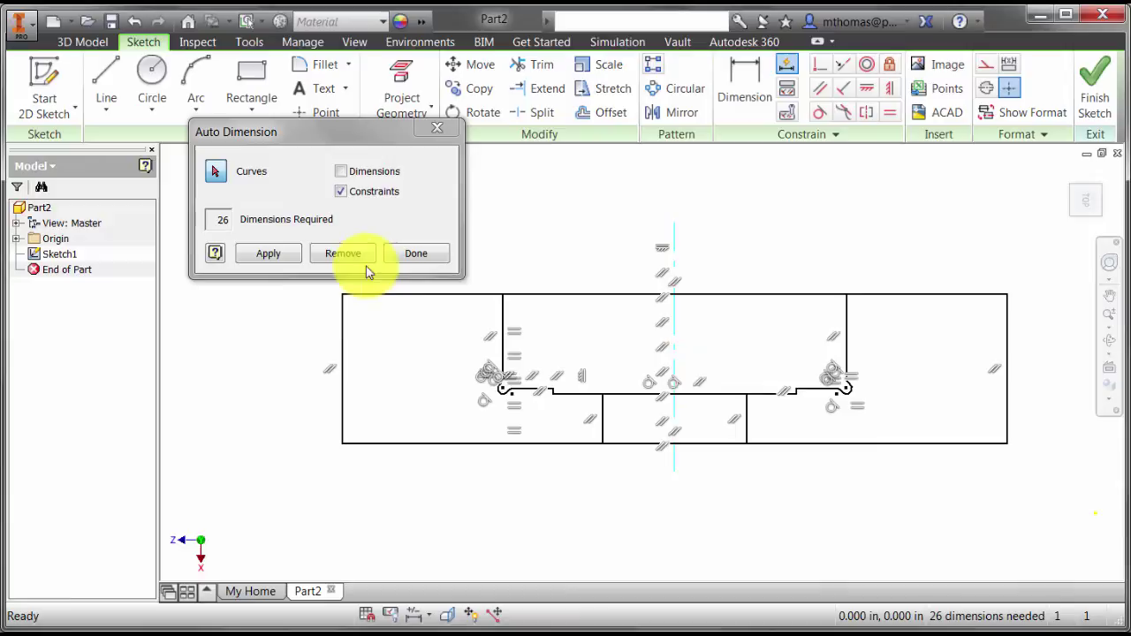
pyautogui.click(342, 255)
# Step: Delete the vertical centerline and begin a replacement line inside the profile
pyautogui.click(414, 255)
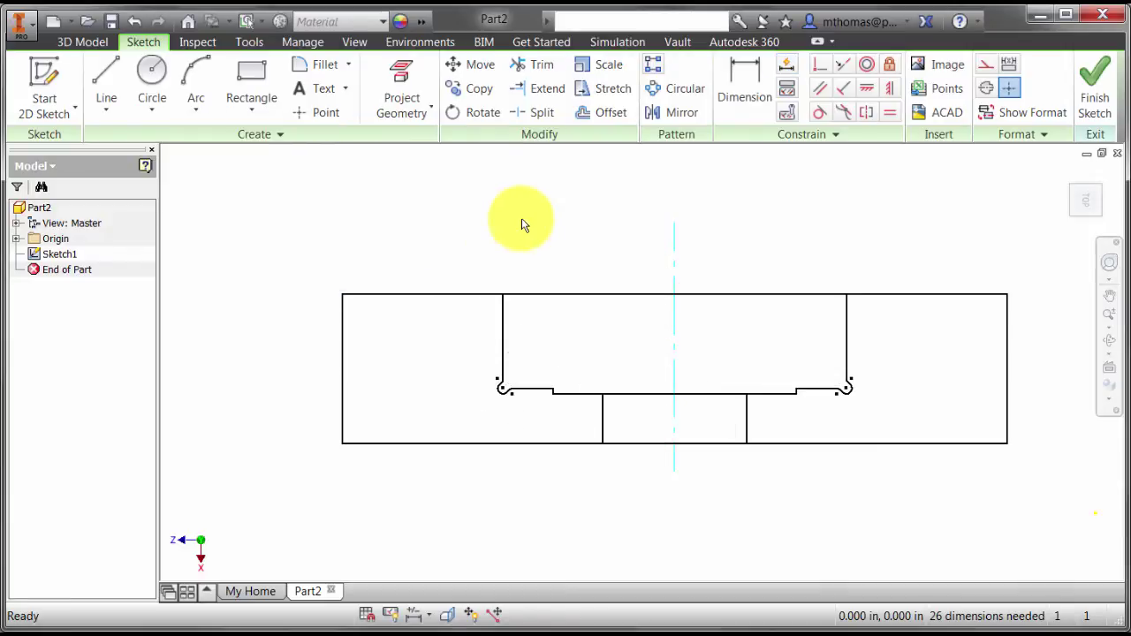
pyautogui.click(586, 295)
pyautogui.press('Escape')
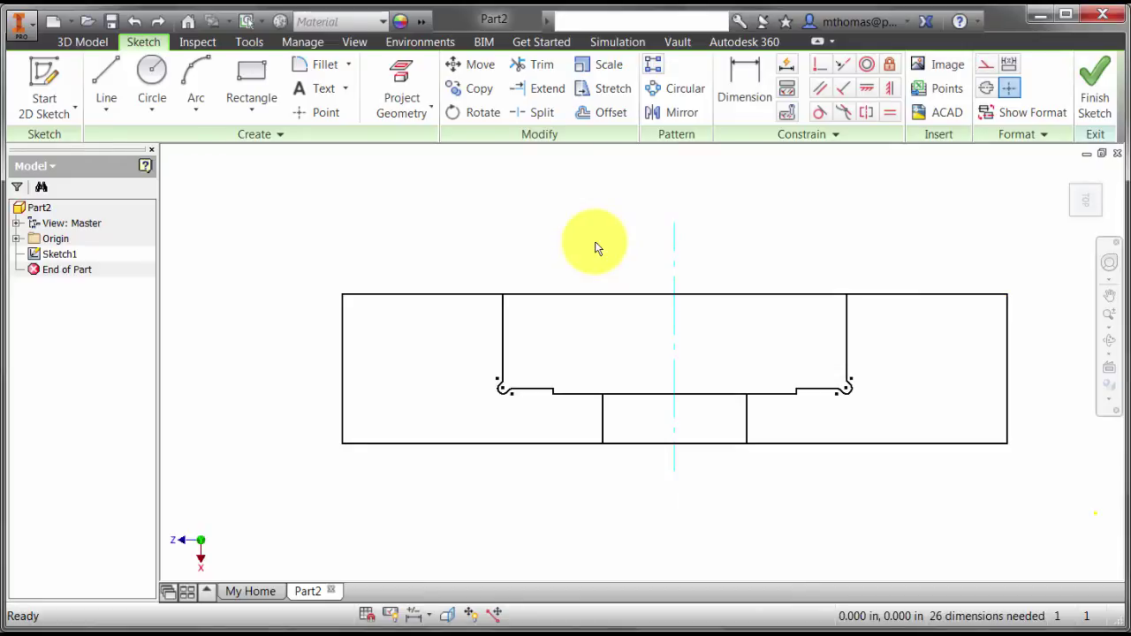
pyautogui.click(672, 280)
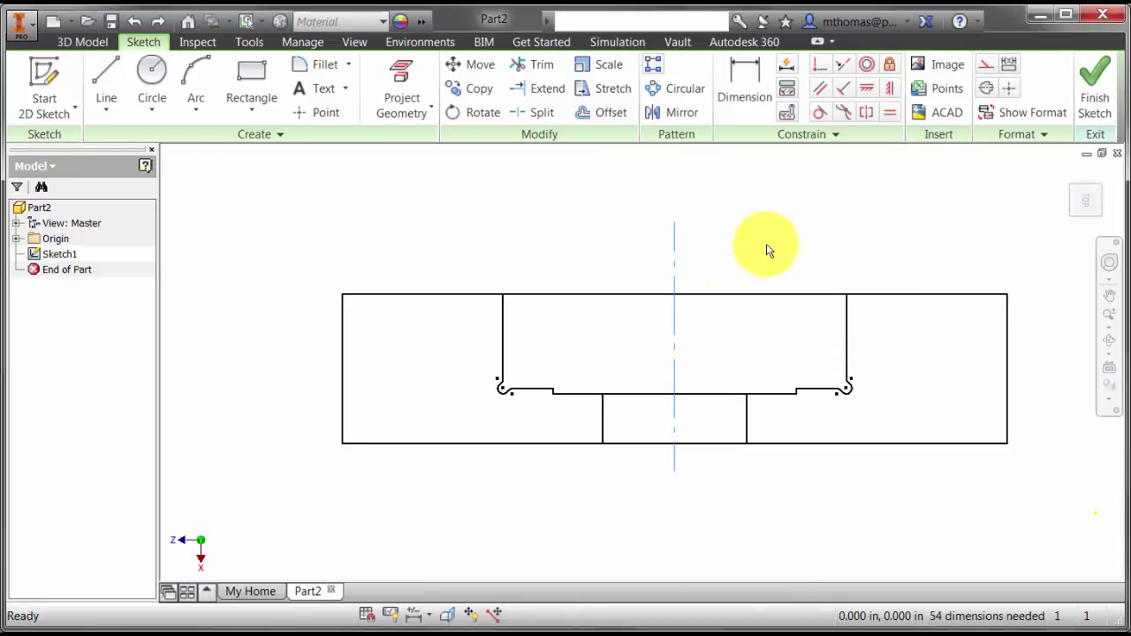
pyautogui.press('Delete')
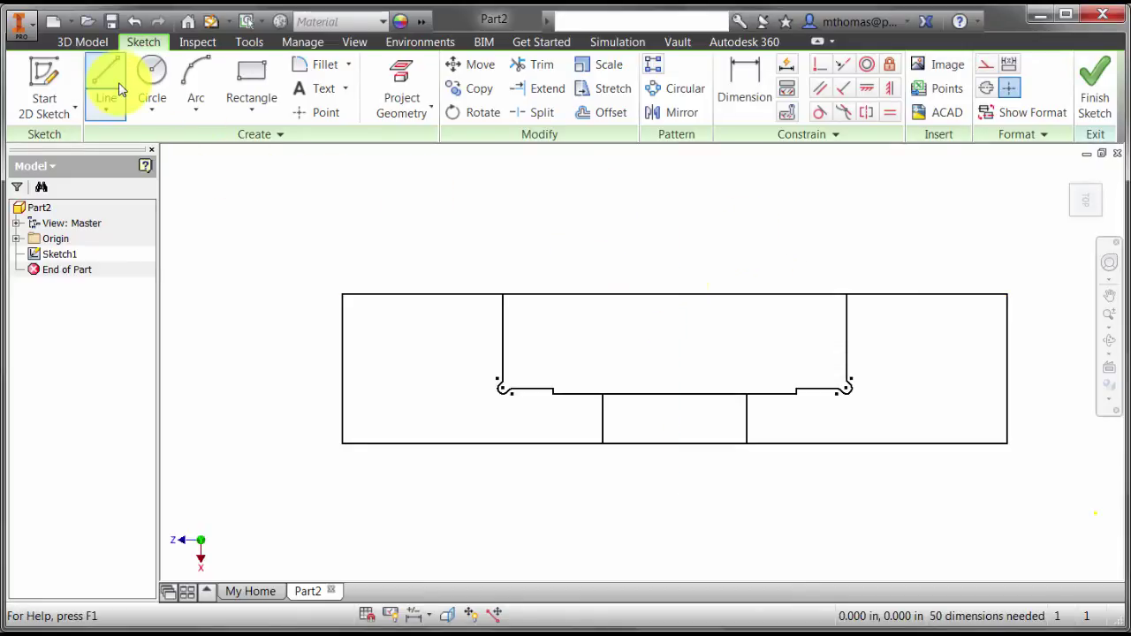
pyautogui.click(109, 85)
pyautogui.click(675, 294)
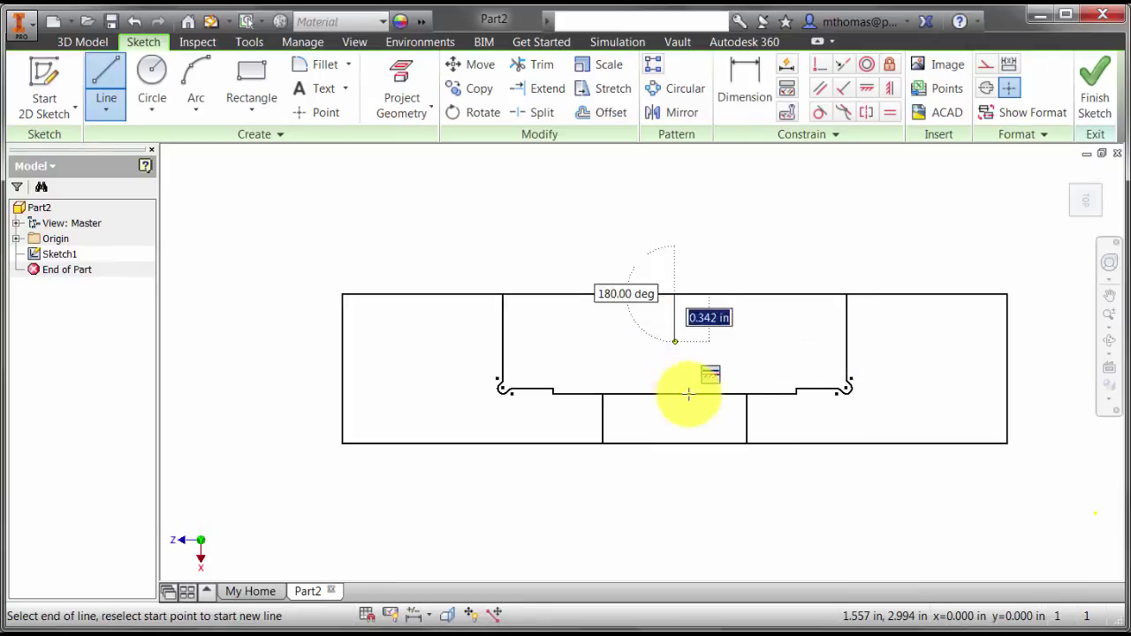
# Step: End the new vertical line on the bottom edge, then auto-constrain without dimensions (50 to 23 needed)
pyautogui.click(676, 444)
pyautogui.press('Escape')
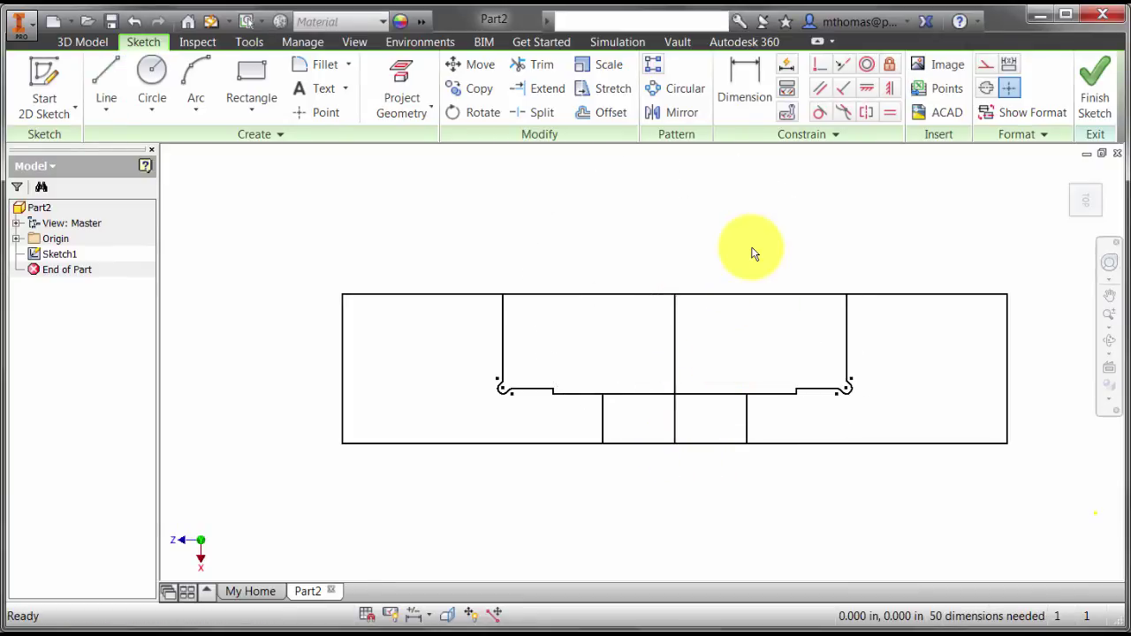
pyautogui.click(786, 88)
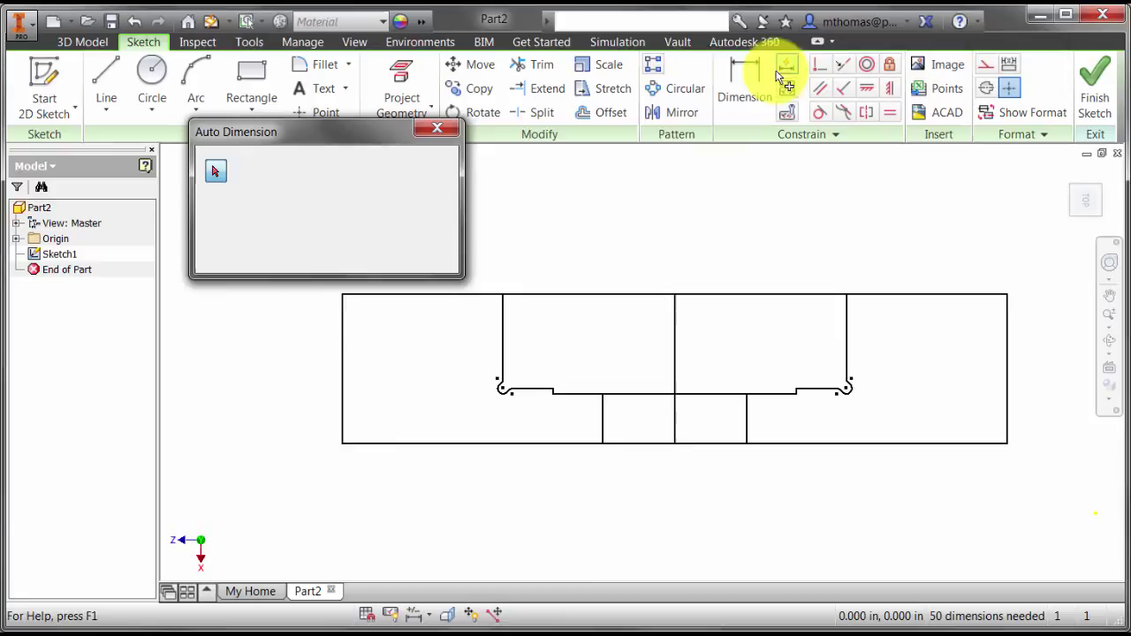
pyautogui.click(340, 170)
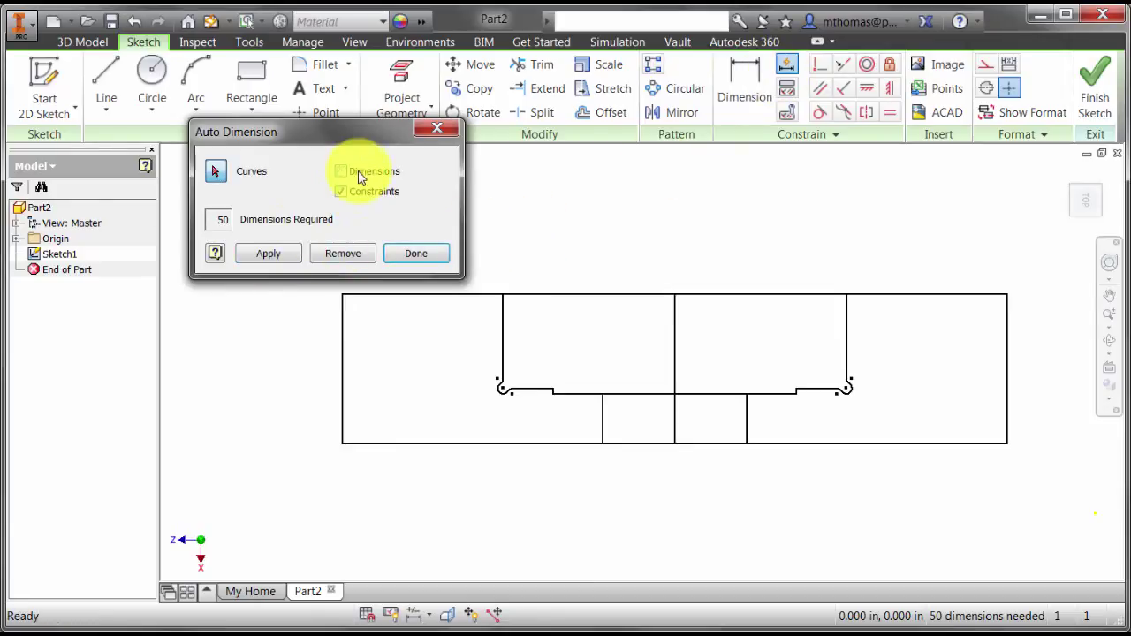
pyautogui.click(270, 254)
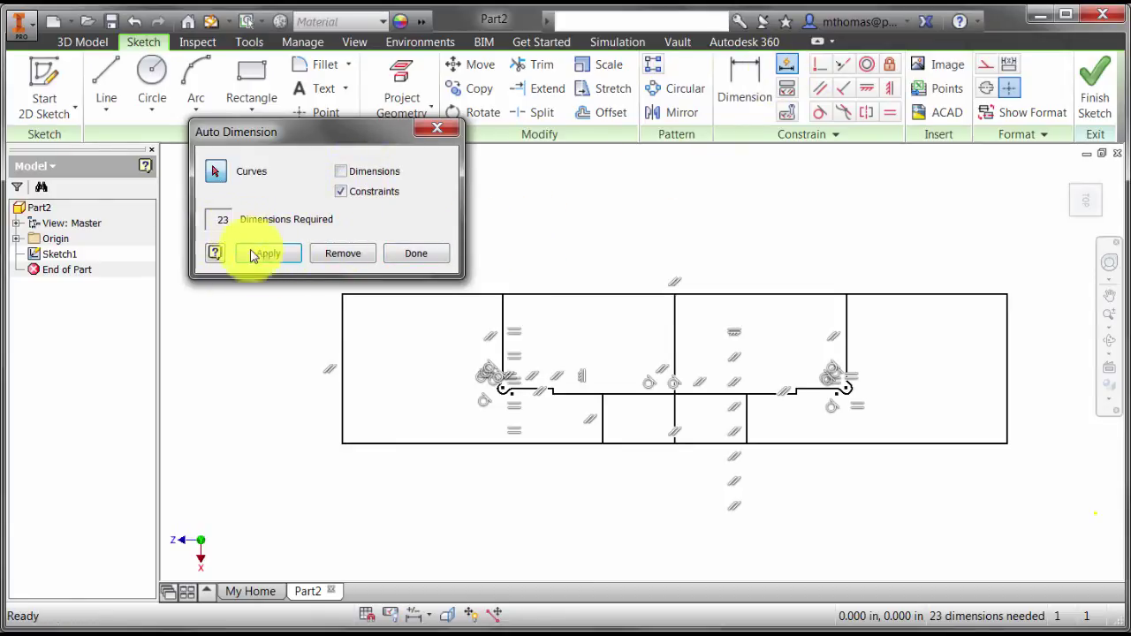
pyautogui.click(411, 255)
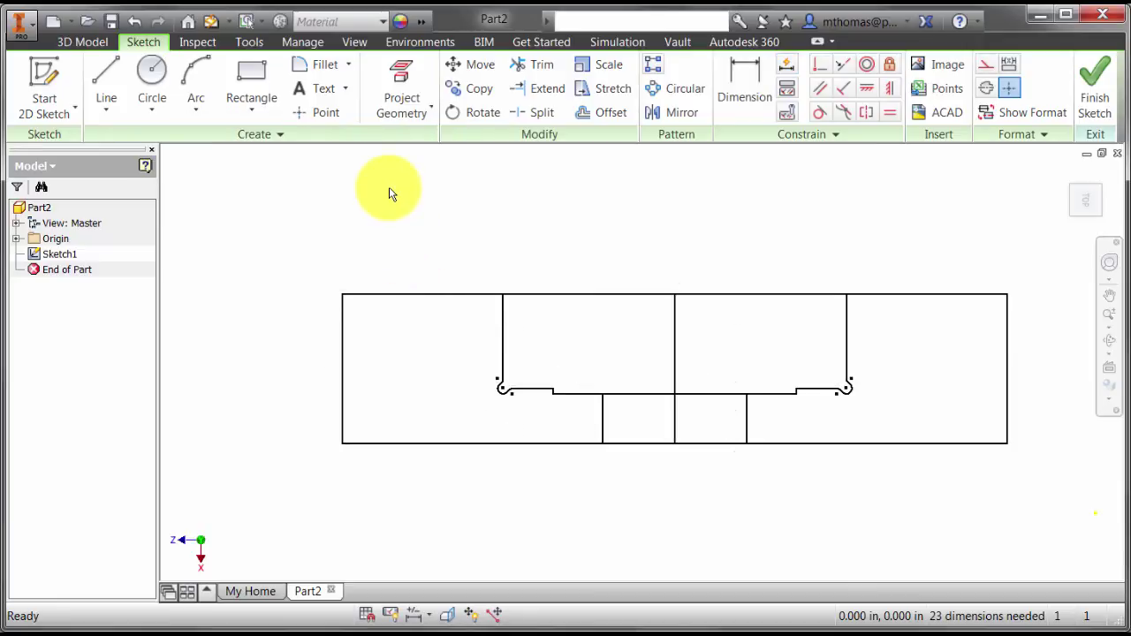
pyautogui.click(426, 293)
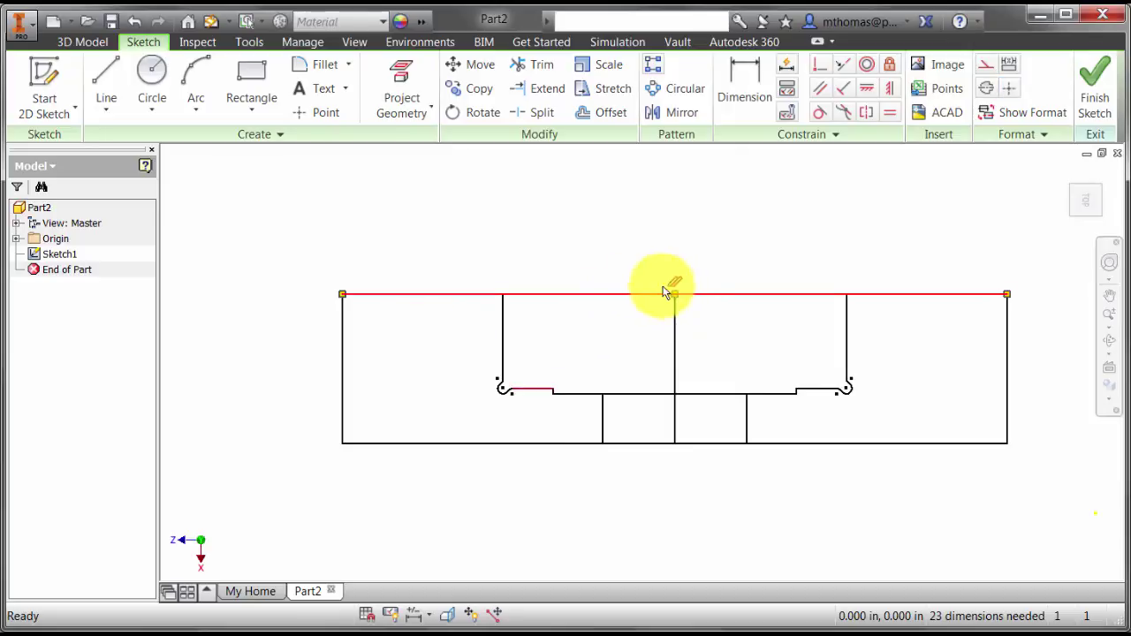
pyautogui.click(489, 443)
pyautogui.click(419, 353)
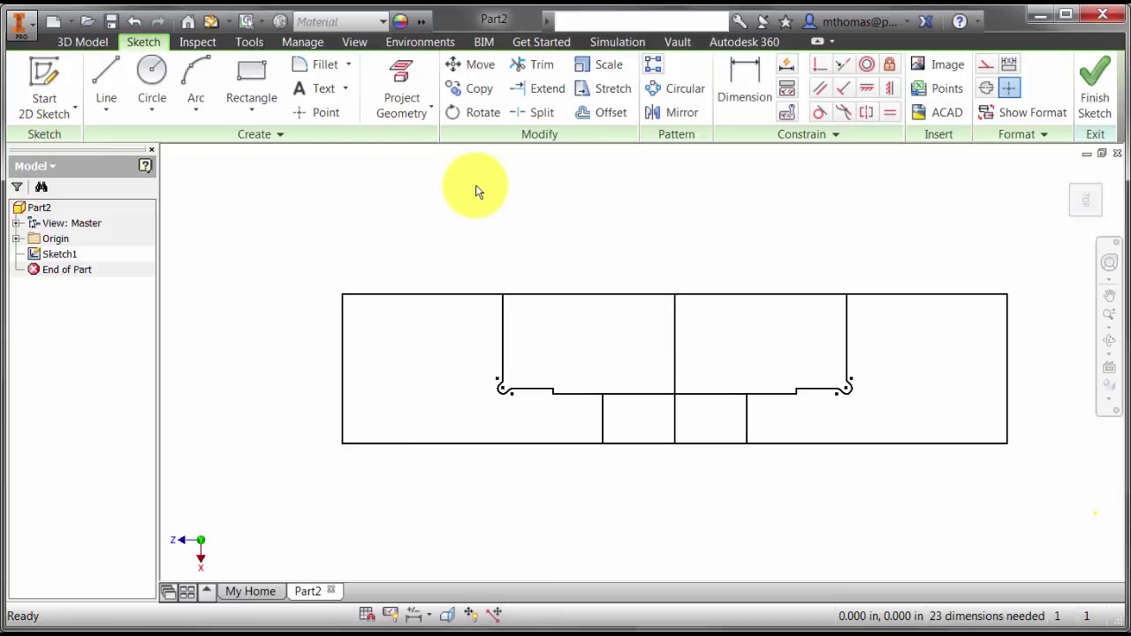
# Step: Show all degrees of freedom and fix the bottom-left corner, leaving 21 dimensions needed
pyautogui.rightClick(477, 193)
pyautogui.click(508, 296)
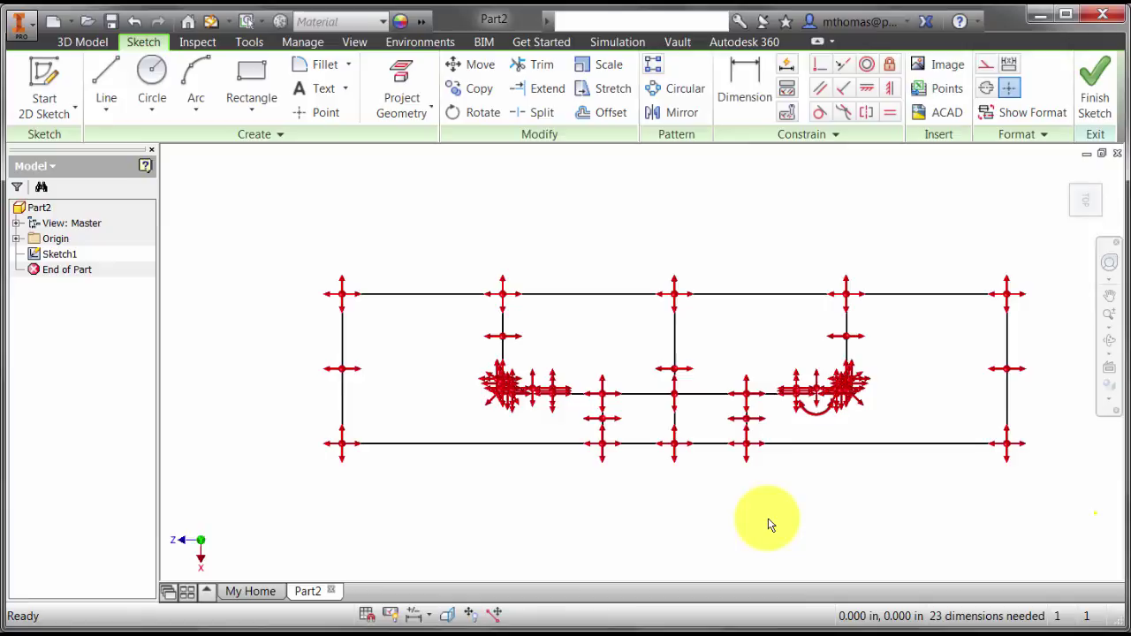
pyautogui.click(888, 63)
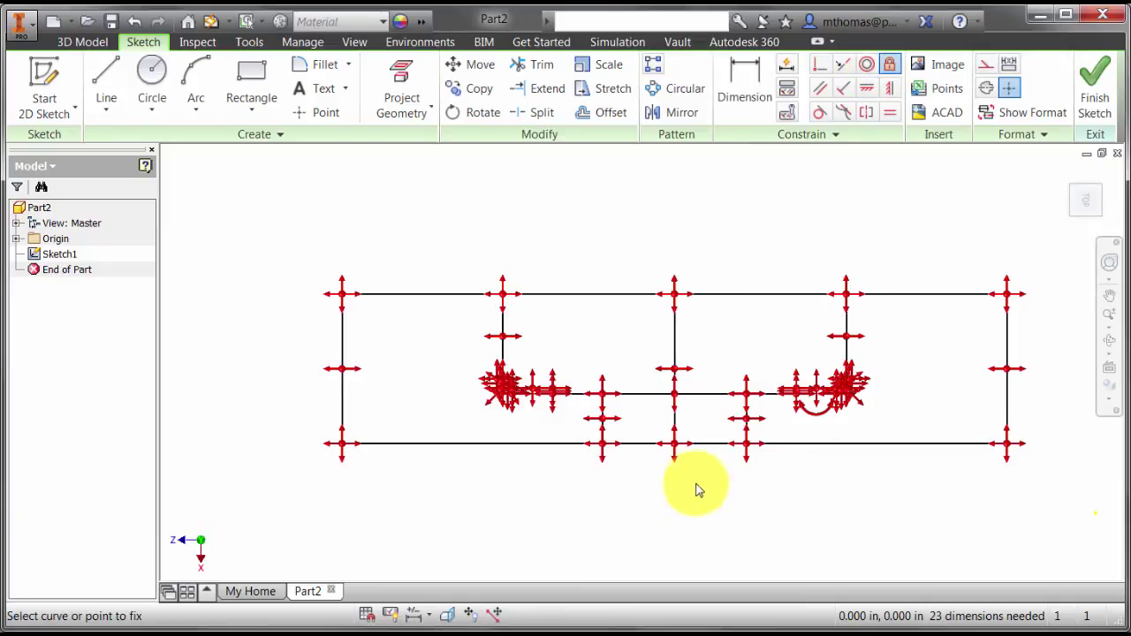
pyautogui.click(342, 444)
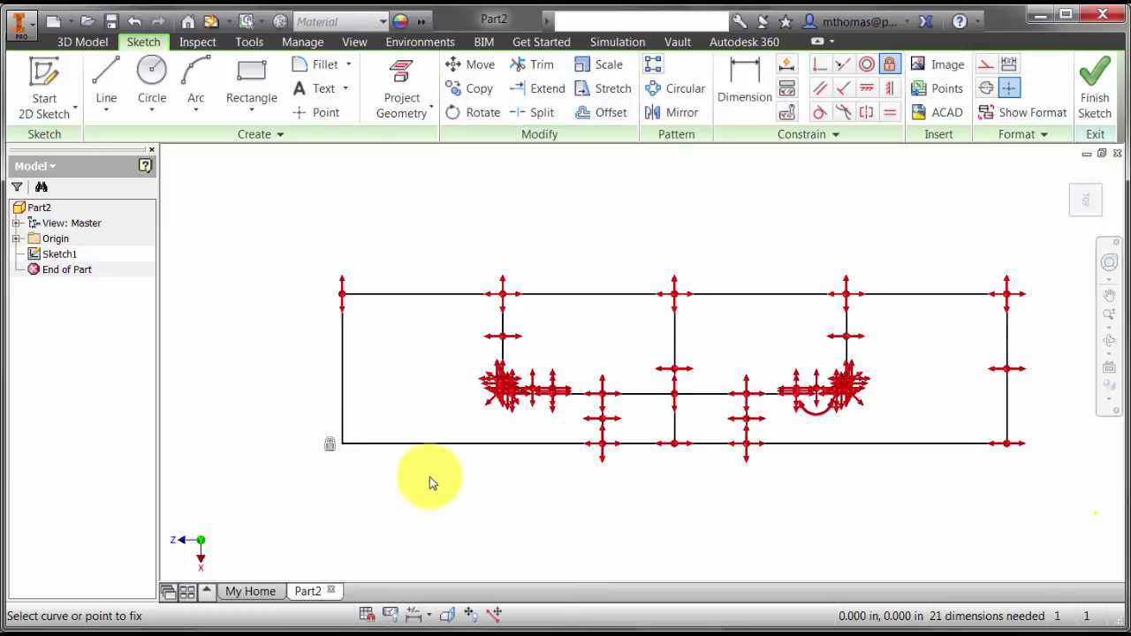
pyautogui.press('Escape')
pyautogui.moveTo(576, 303); pyautogui.dragTo(583, 272)
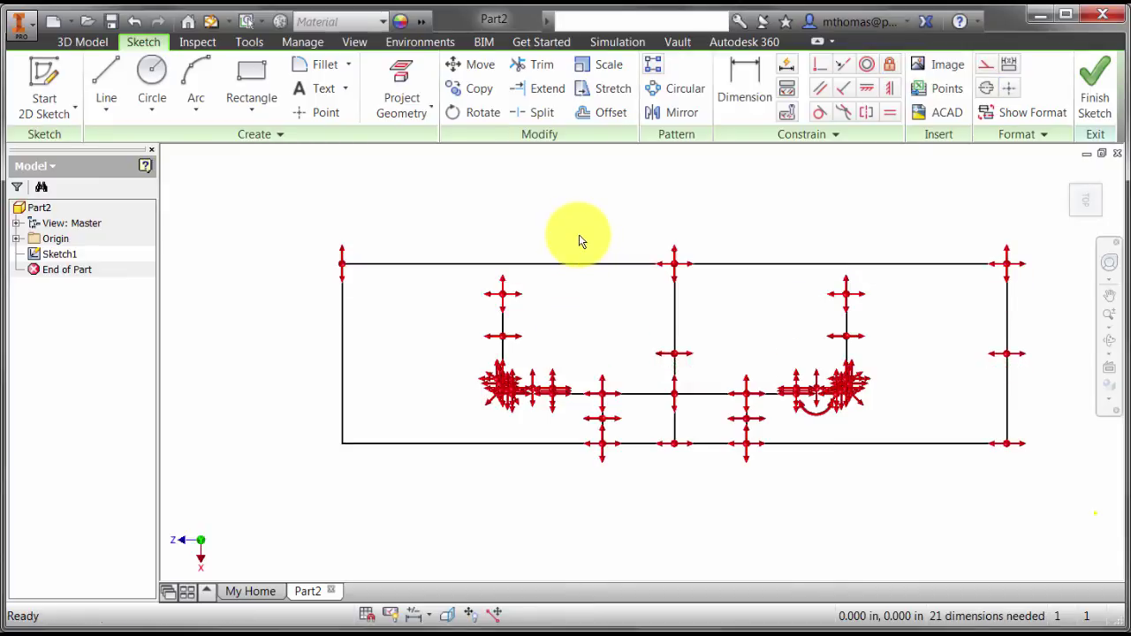
pyautogui.hotkey('ctrl', 'z')
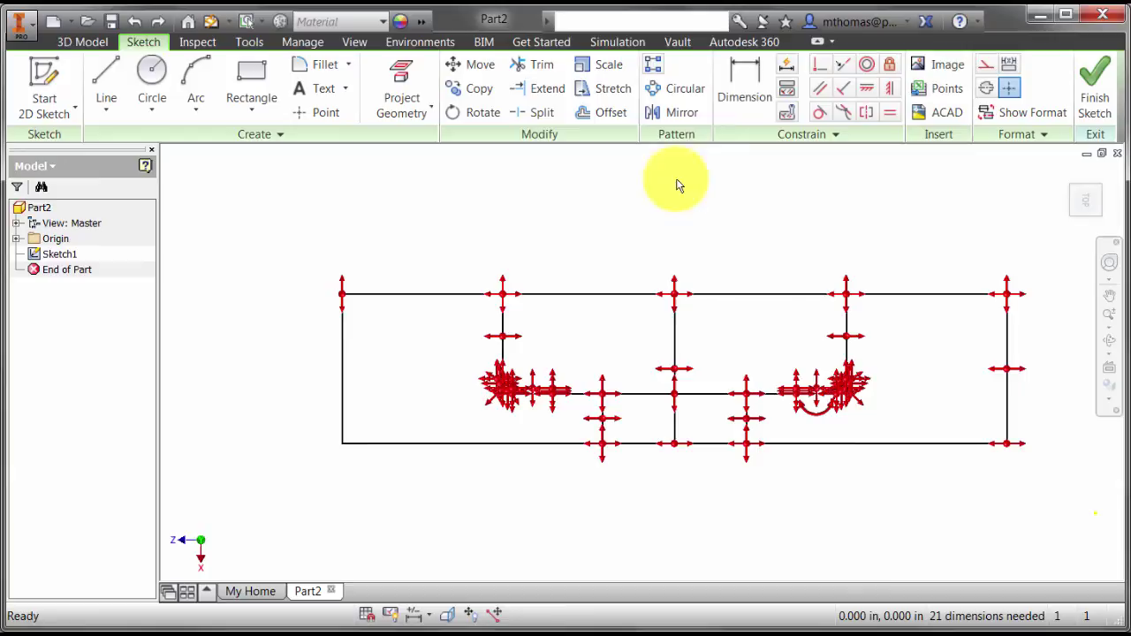
# Step: Dimension the profile's left edge to a height of 1.250
pyautogui.click(745, 77)
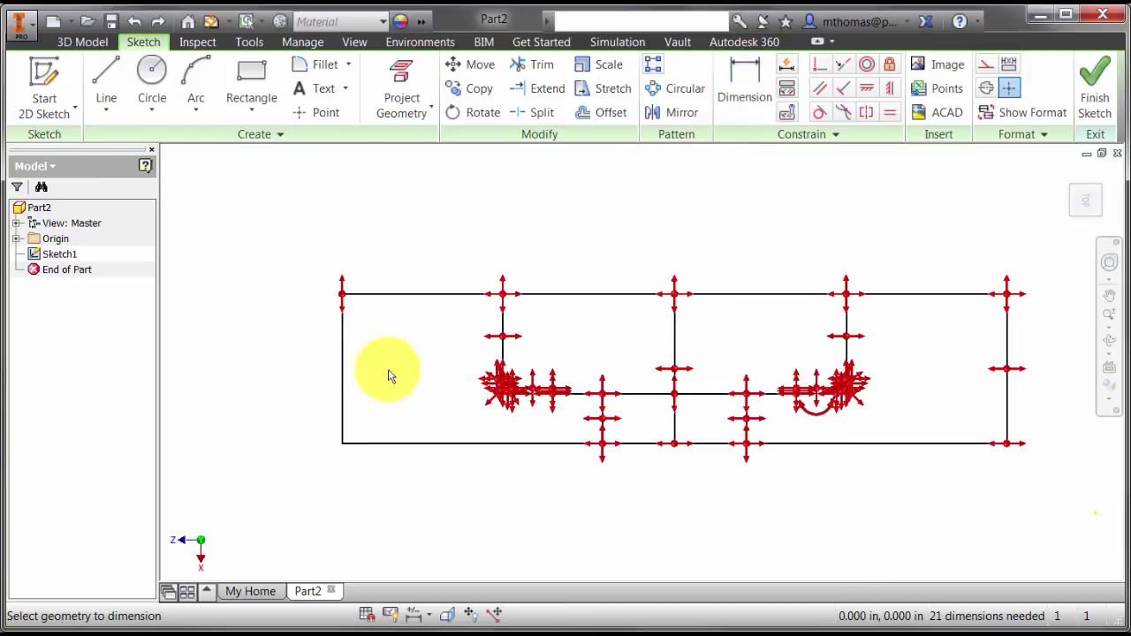
pyautogui.click(345, 352)
pyautogui.click(299, 355)
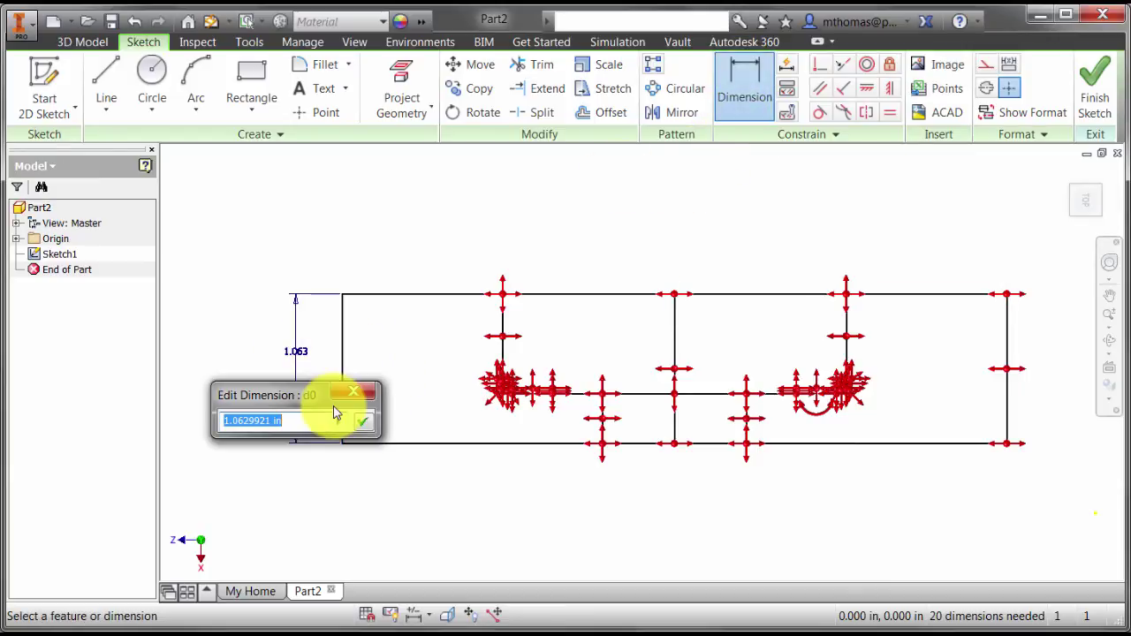
pyautogui.write('1.25')
pyautogui.press('Return')
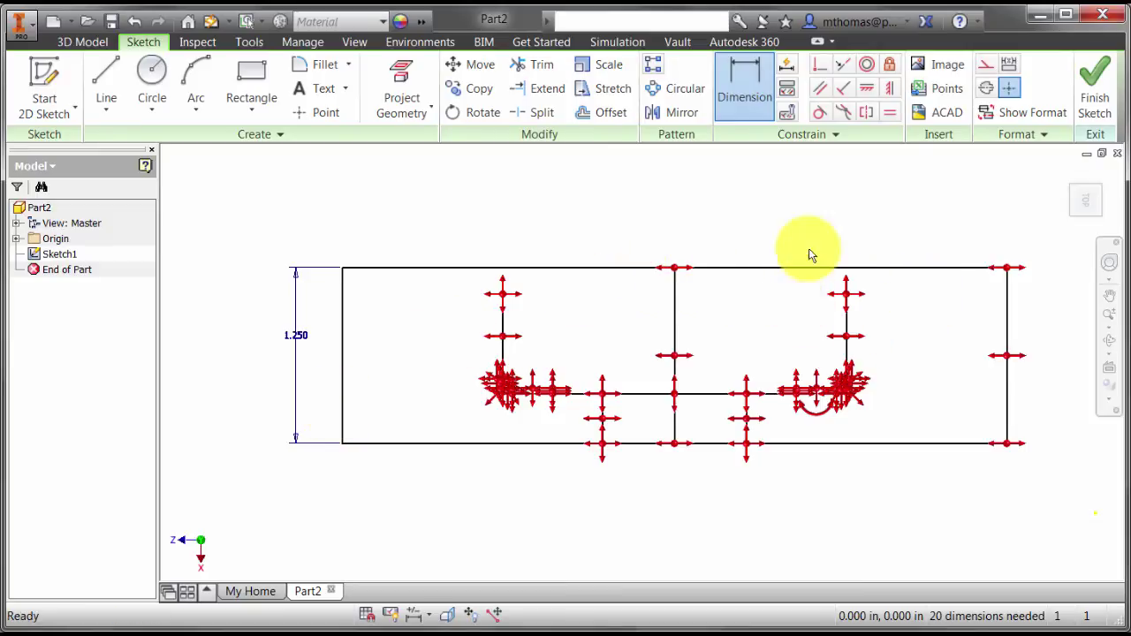
# Step: Make both inner vertical lines perpendicular to the top edge
pyautogui.click(821, 63)
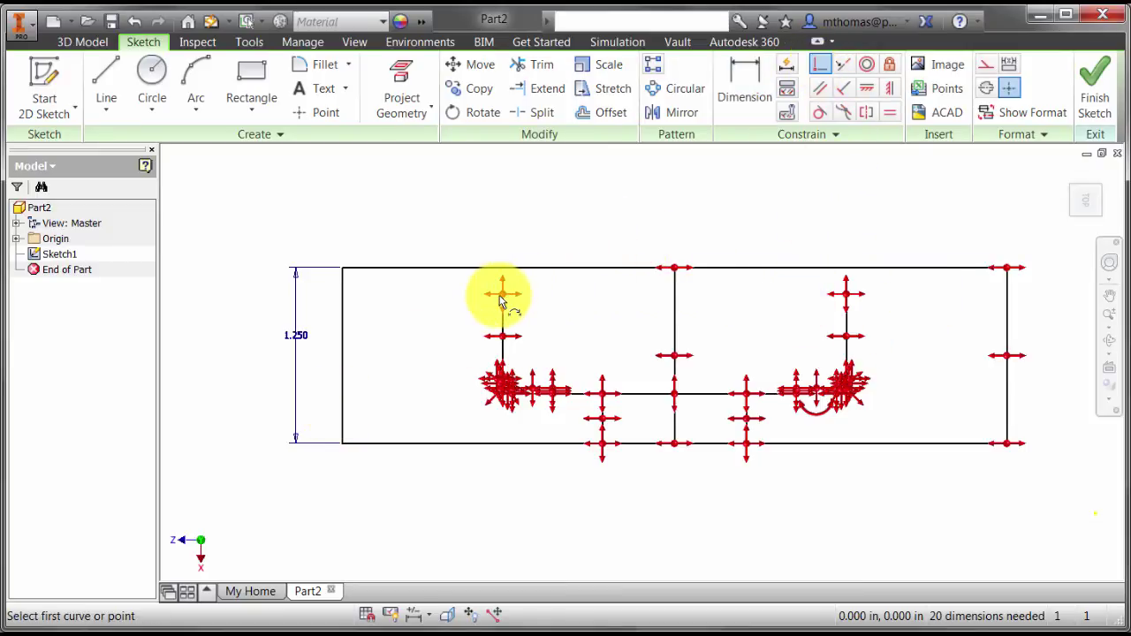
pyautogui.click(502, 293)
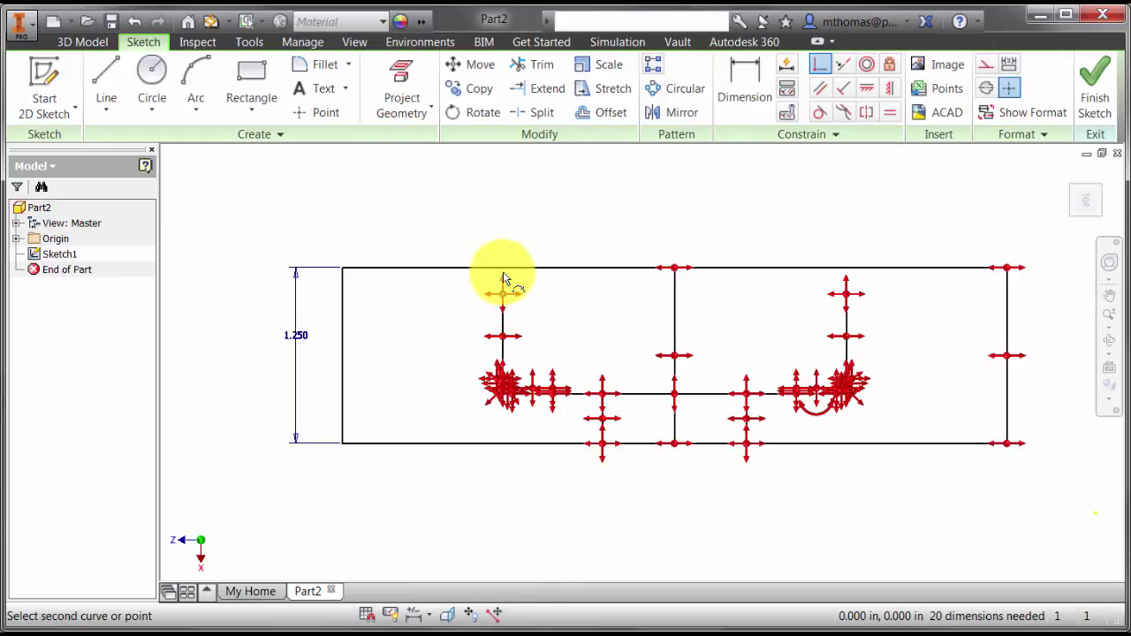
pyautogui.click(504, 266)
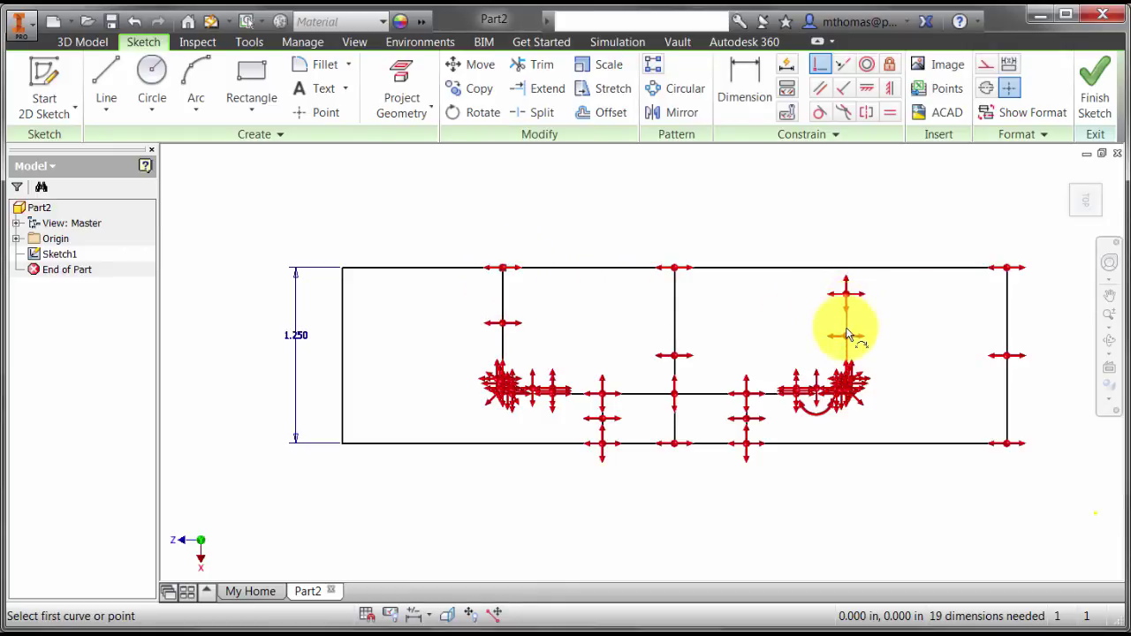
pyautogui.click(846, 301)
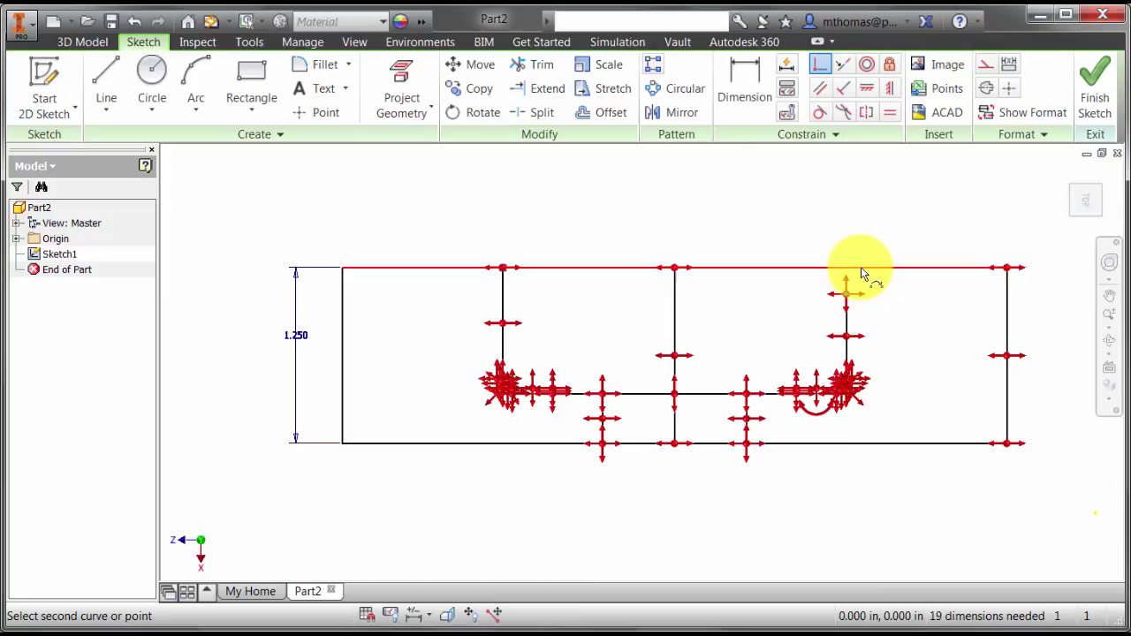
pyautogui.click(862, 269)
pyautogui.press('Escape')
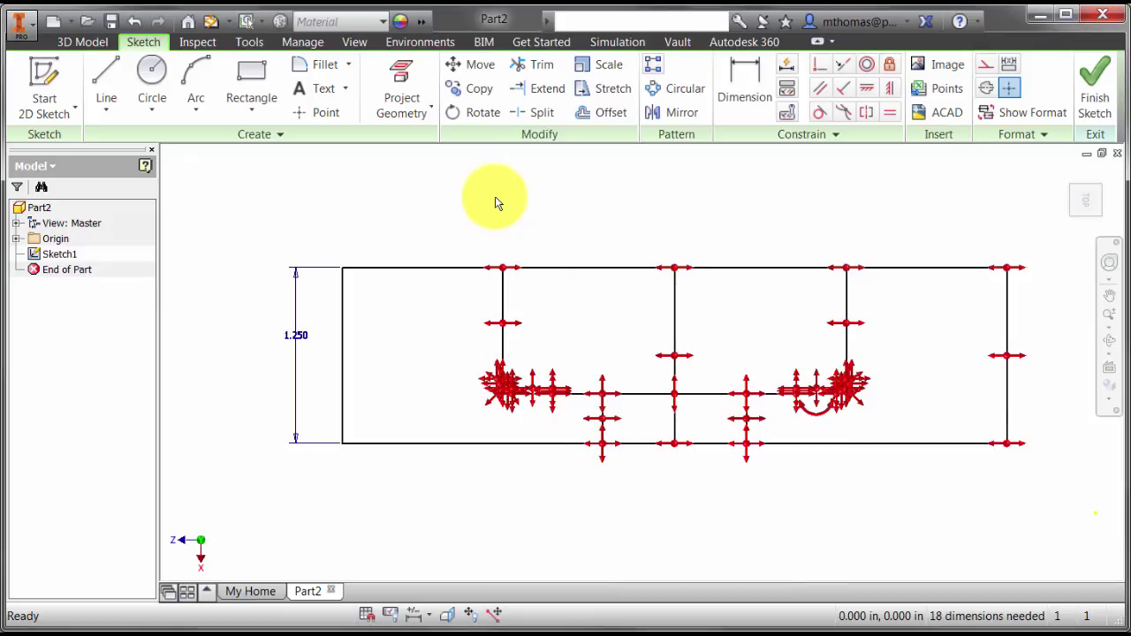
# Step: Dimension the spacing between the two inner vertical lines to 2.500
pyautogui.click(741, 93)
pyautogui.click(503, 292)
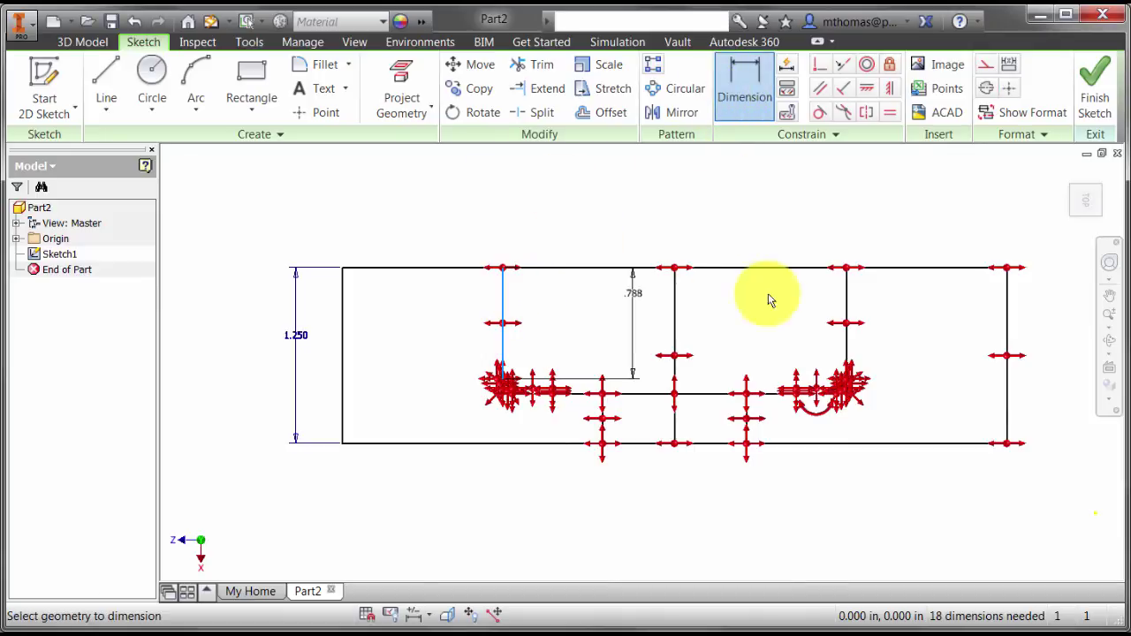
pyautogui.click(845, 292)
pyautogui.click(702, 215)
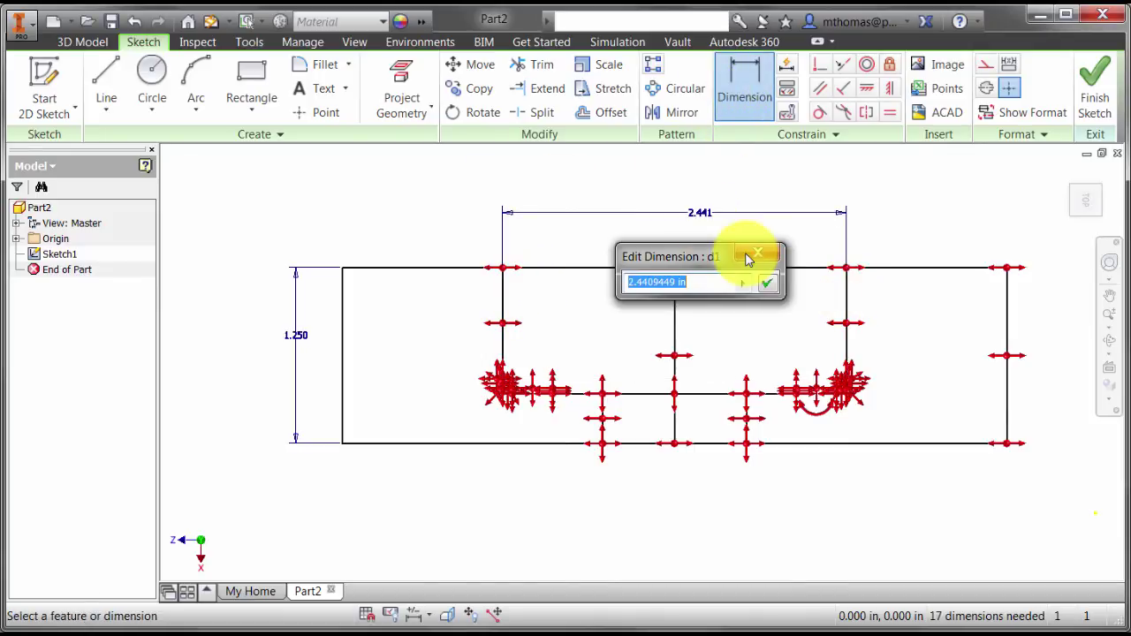
pyautogui.write('2.5')
pyautogui.press('Return')
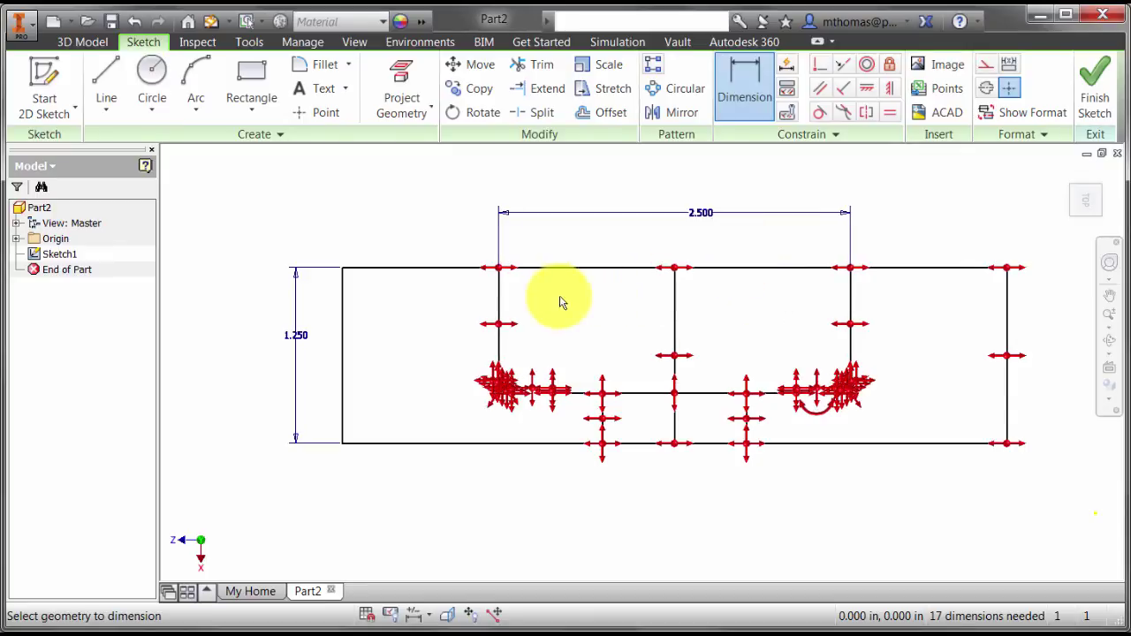
# Step: Dimension the left inner line to the middle line as half that spacing, 1.250
pyautogui.click(499, 292)
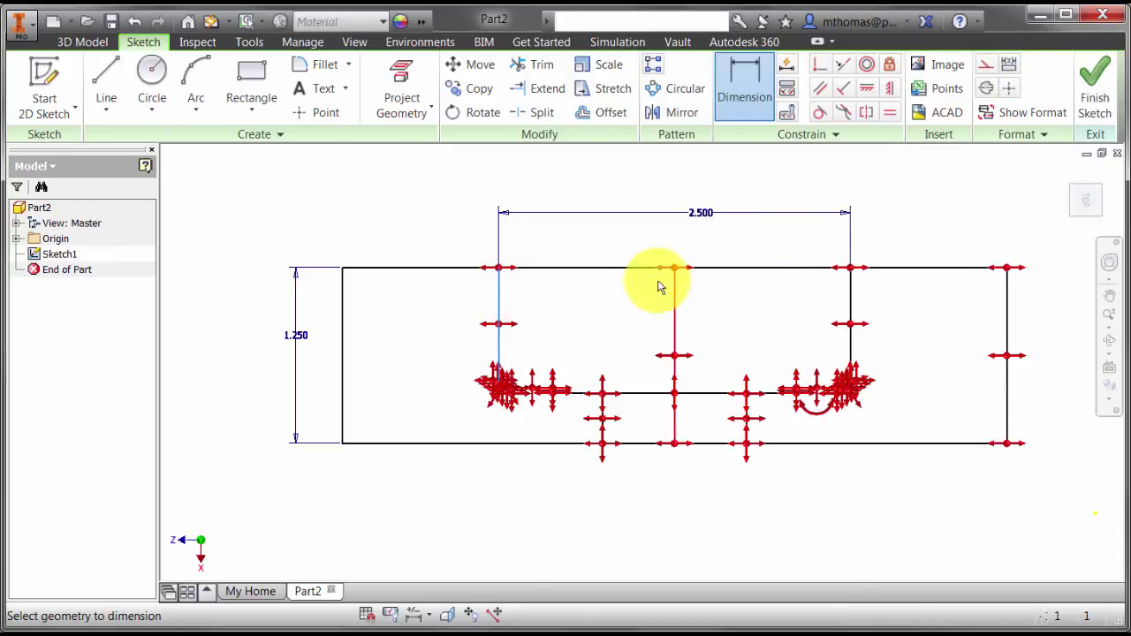
pyautogui.click(673, 283)
pyautogui.click(631, 240)
pyautogui.click(702, 215)
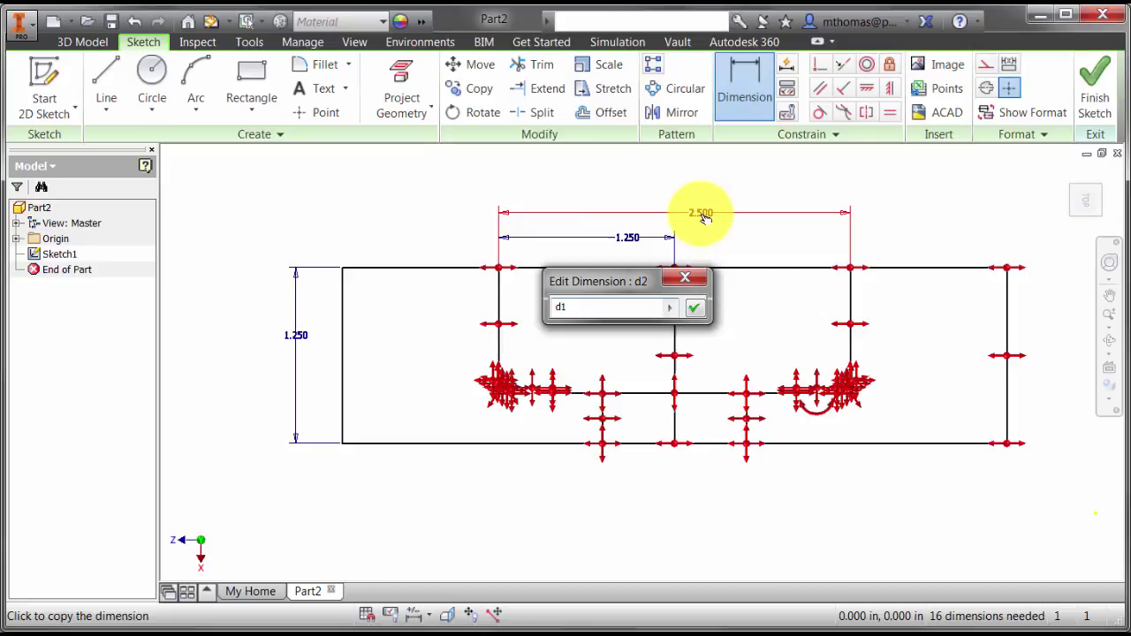
pyautogui.write('/2')
pyautogui.press('Return')
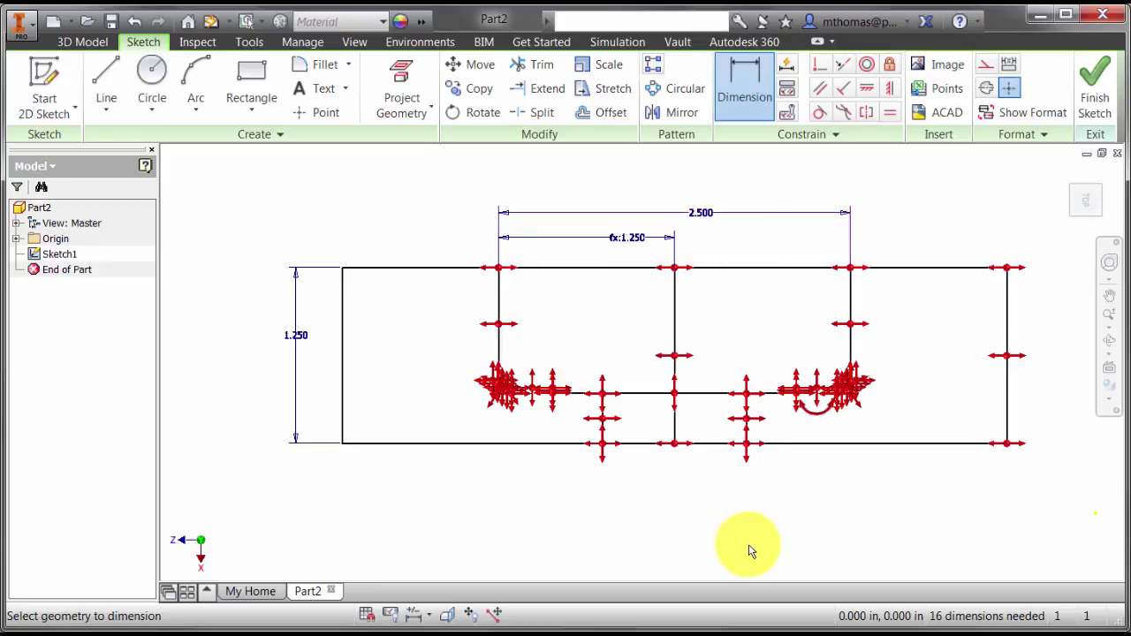
pyautogui.press('Escape')
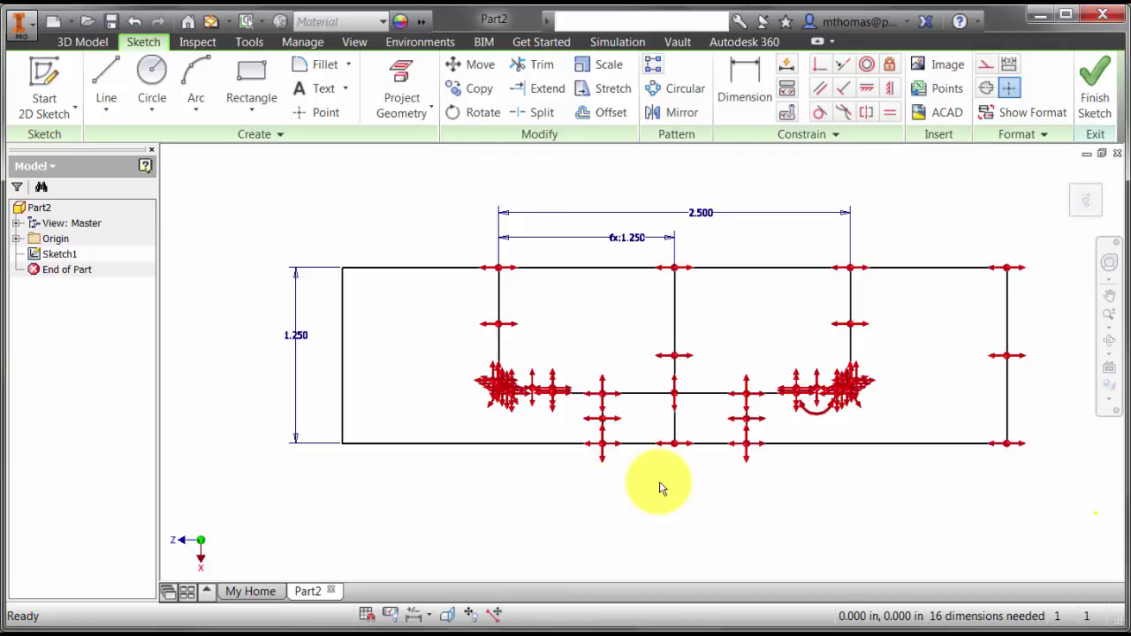